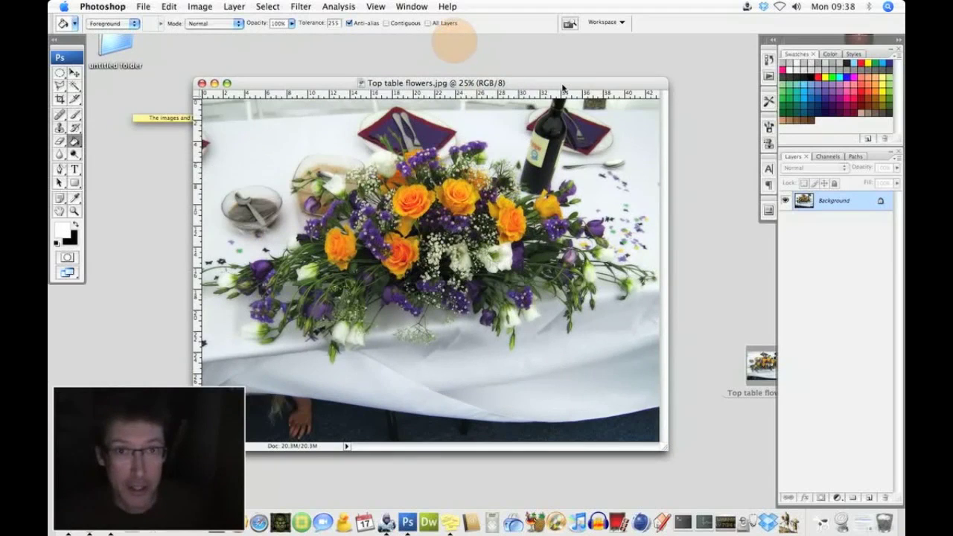
Step: Reposition the Top table flowers.jpg window and enlarge it slightly beyond the edges of the photo
left_click_drag(562, 88, 506, 69)
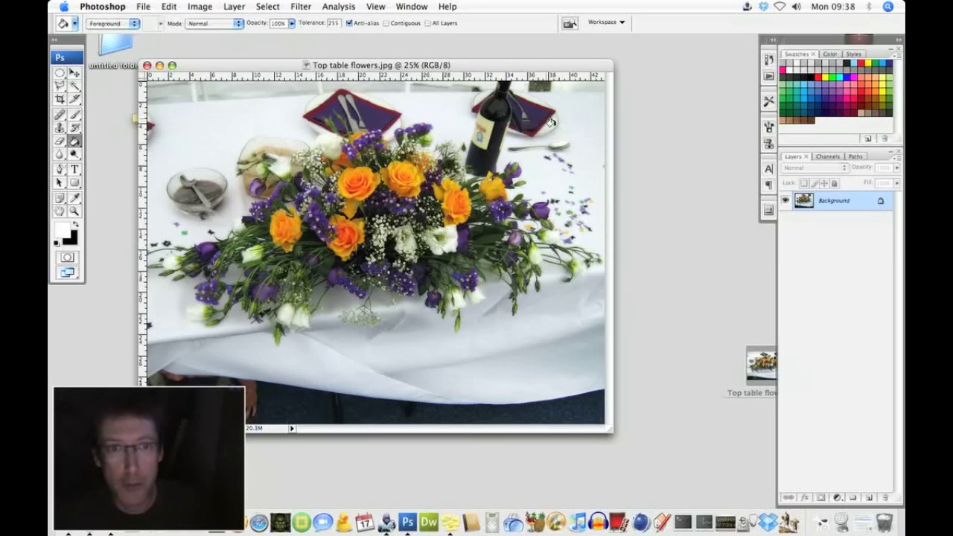
left_click_drag(562, 68, 560, 66)
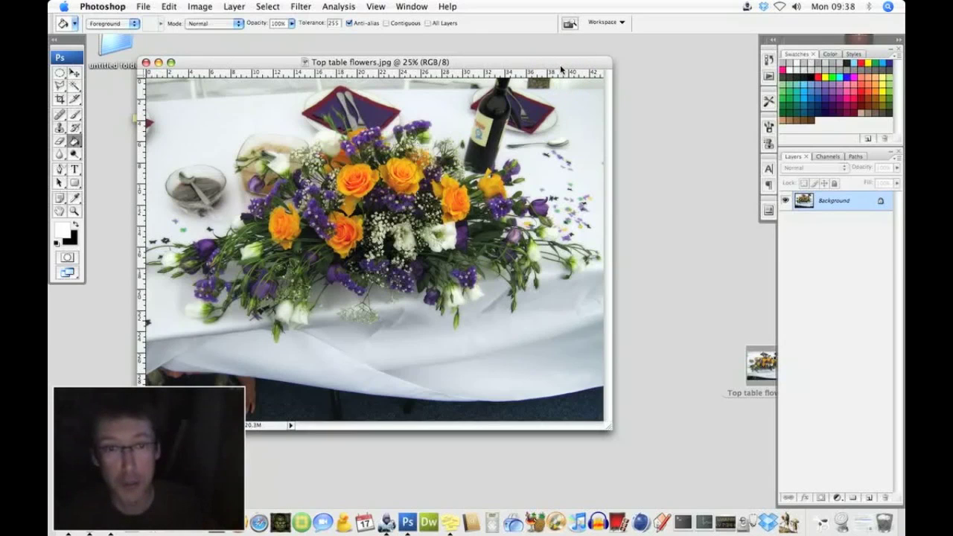
left_click_drag(562, 69, 547, 63)
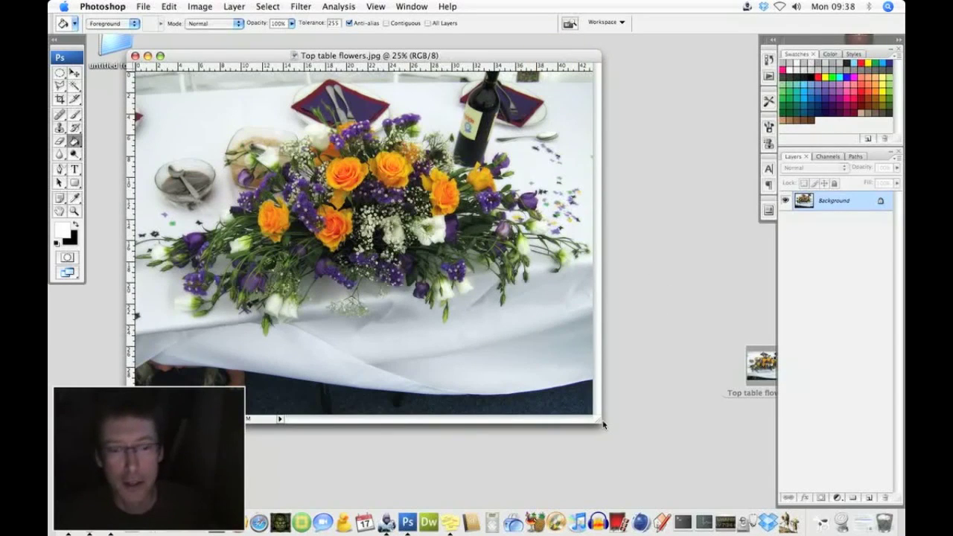
left_click_drag(602, 424, 638, 436)
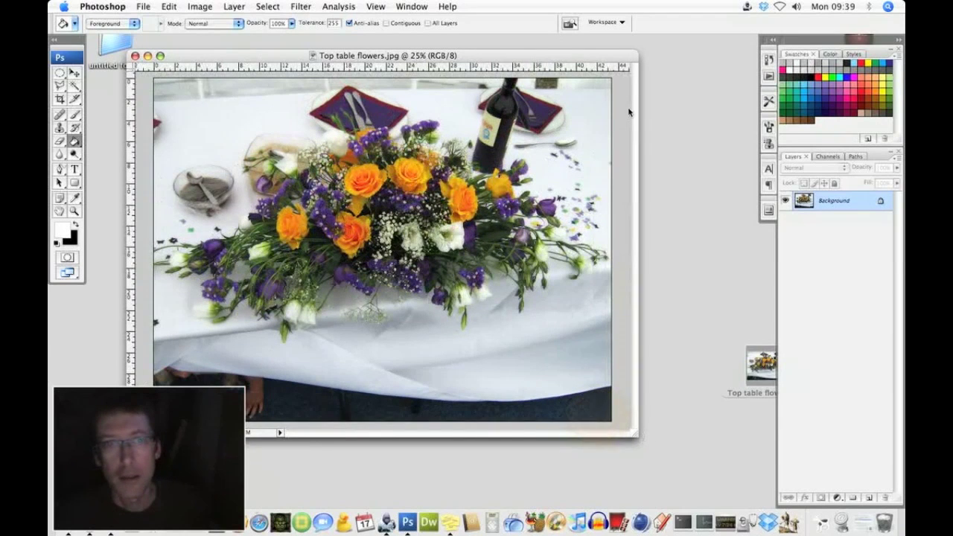
left_click_drag(560, 62, 579, 84)
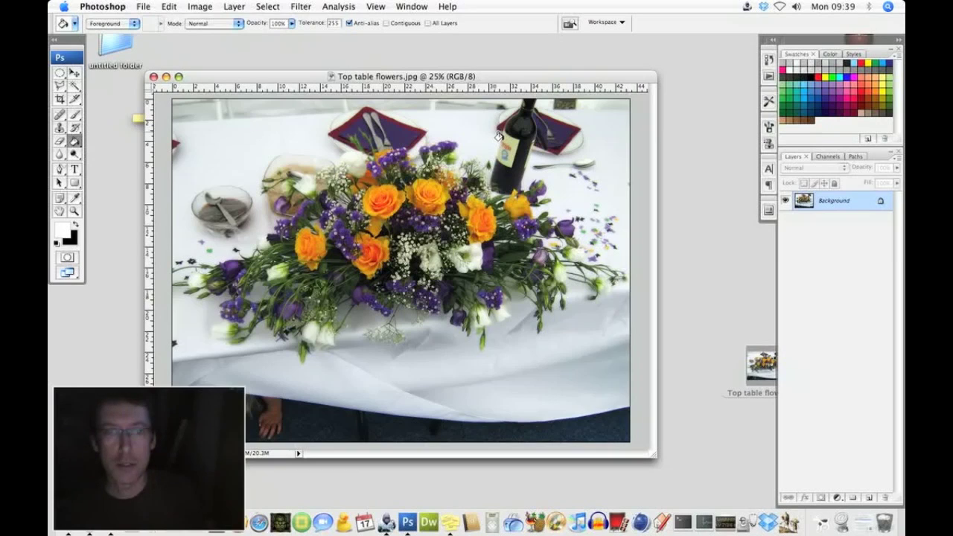
Step: Add a Hue/Saturation adjustment layer above the Background layer, keeping its dialog clear of the flowers
key("super+equal")
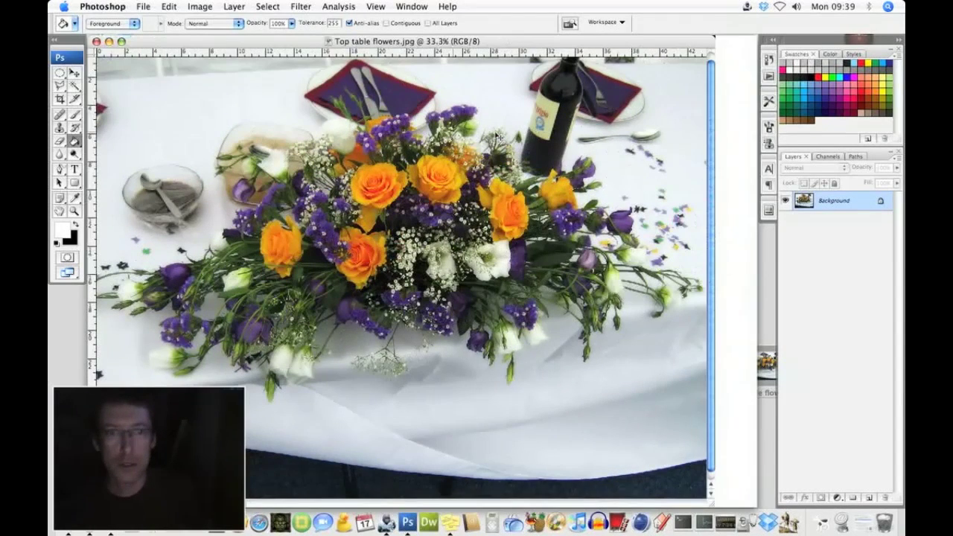
key("super+equal")
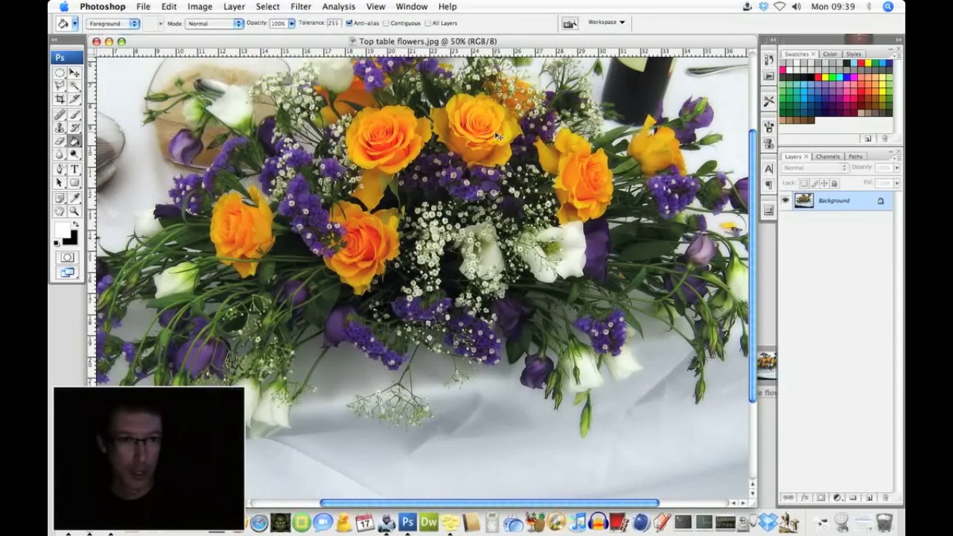
left_click_drag(752, 239, 755, 197)
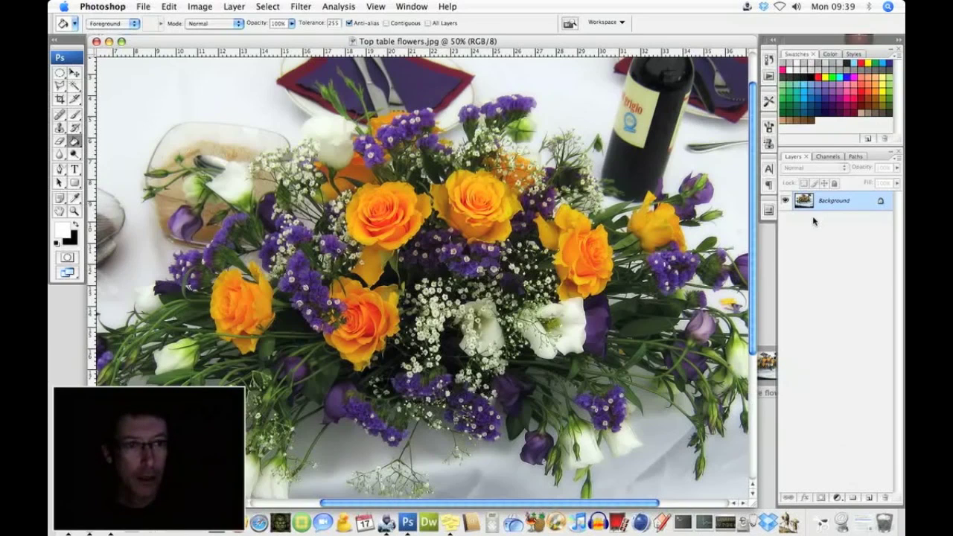
left_click(794, 158)
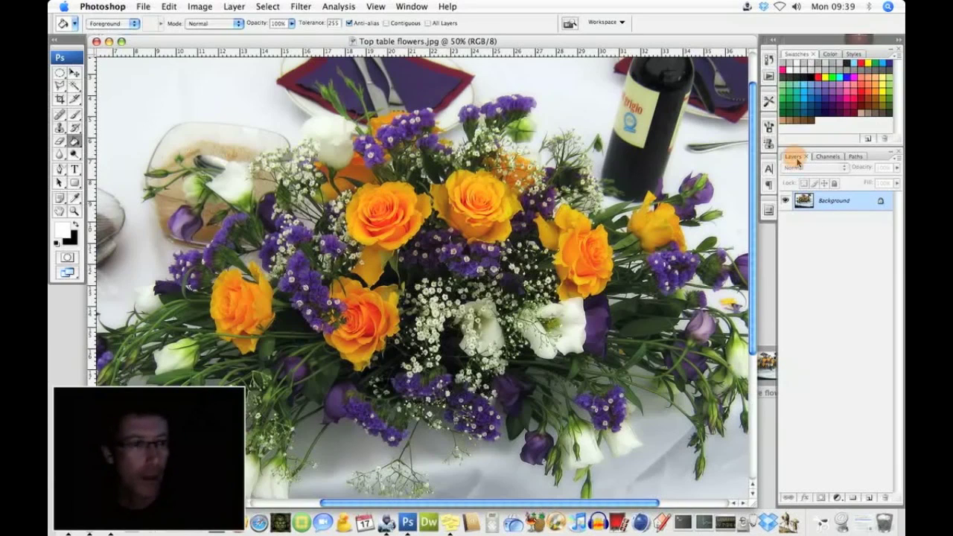
left_click(837, 498)
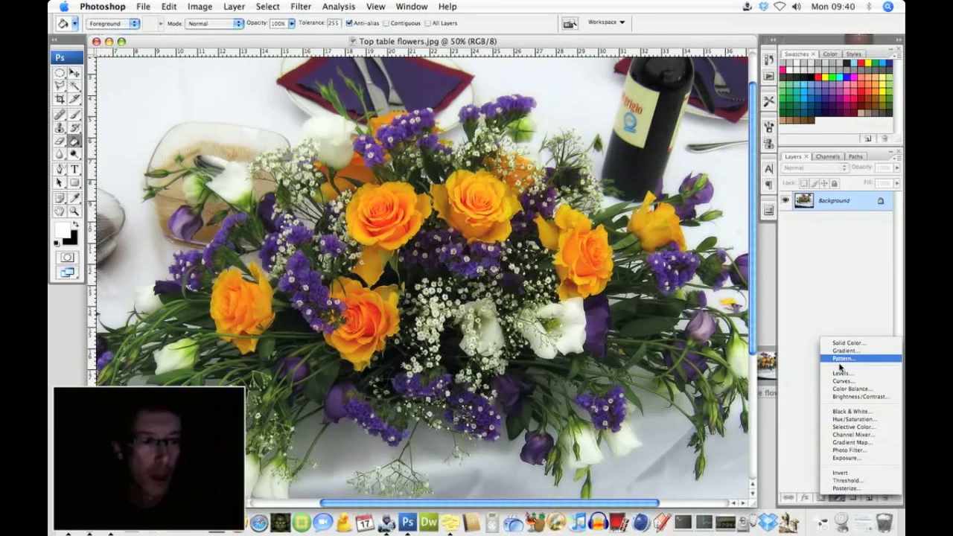
left_click(854, 421)
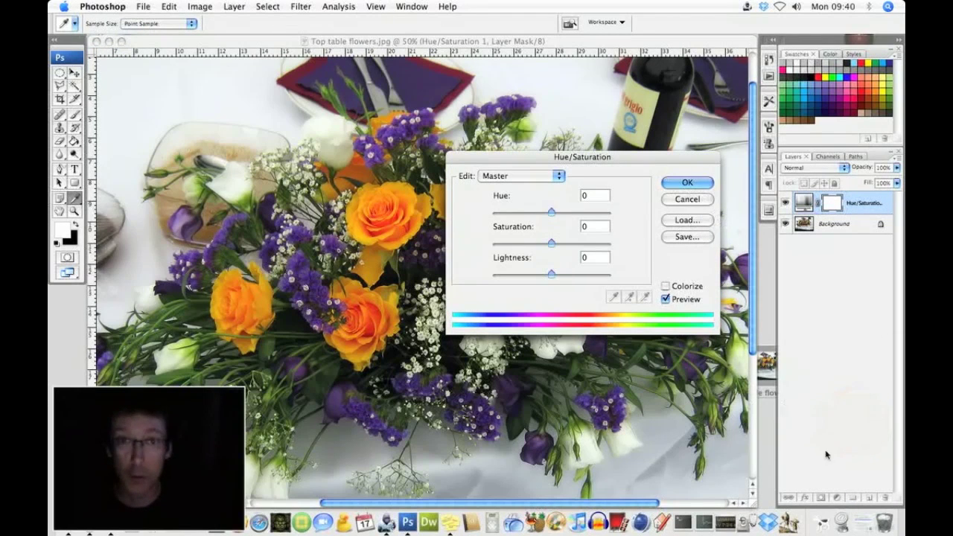
left_click_drag(617, 155, 616, 102)
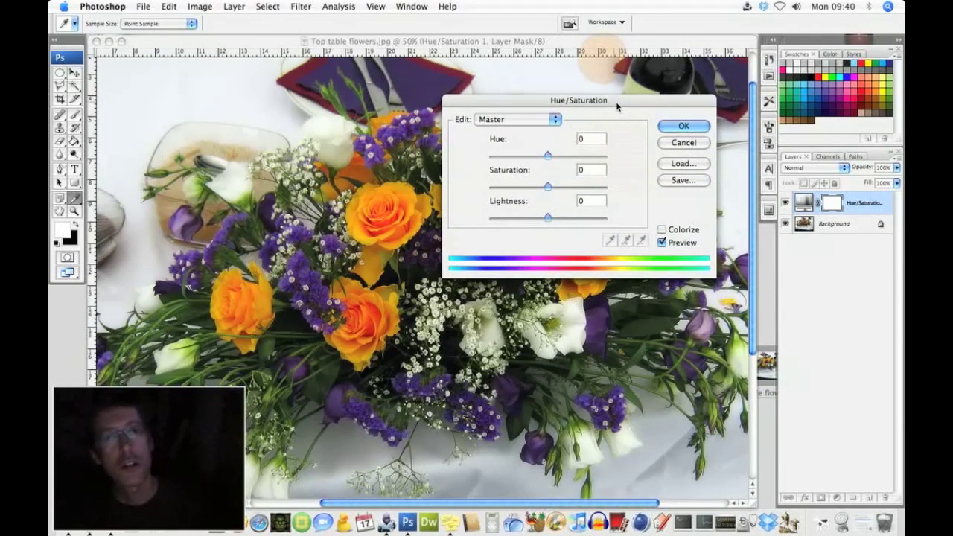
left_click_drag(616, 102, 583, 80)
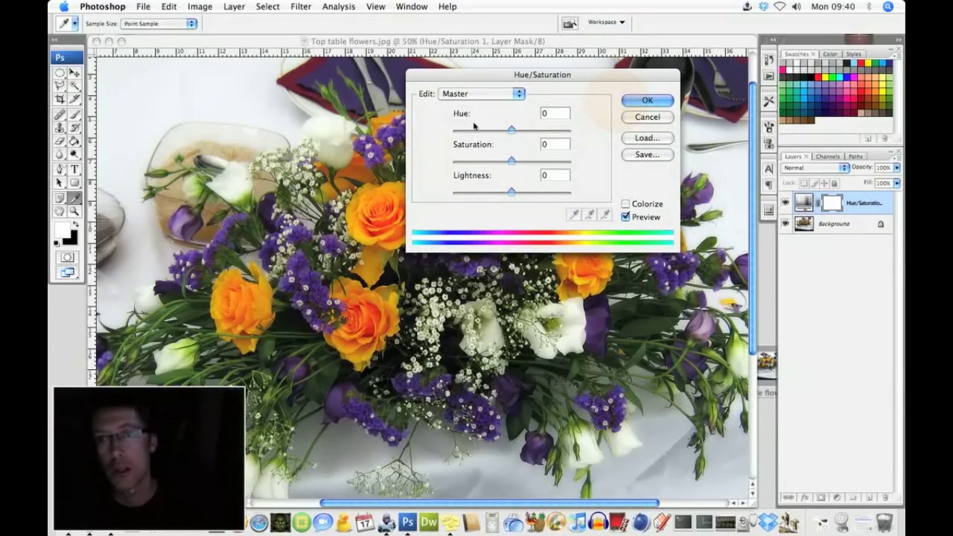
left_click(199, 7)
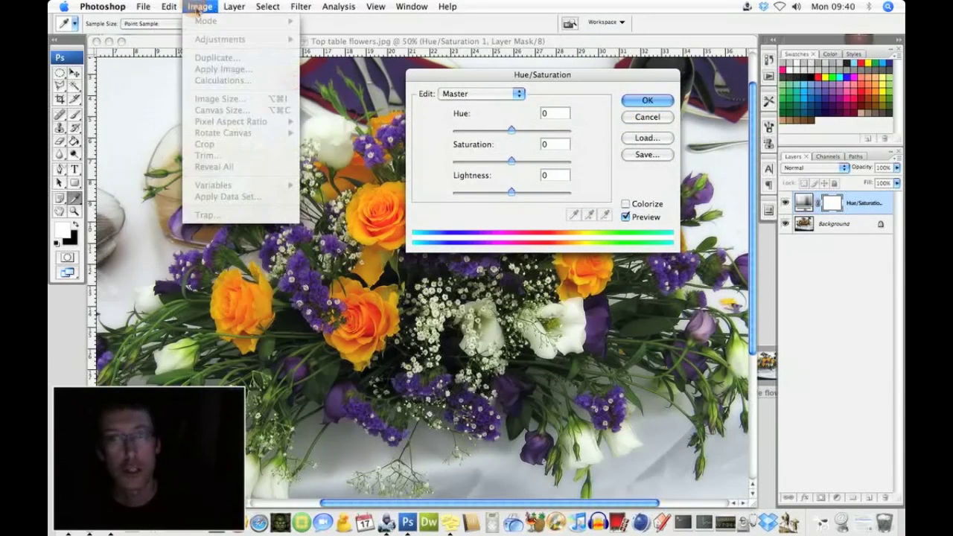
left_click(411, 6)
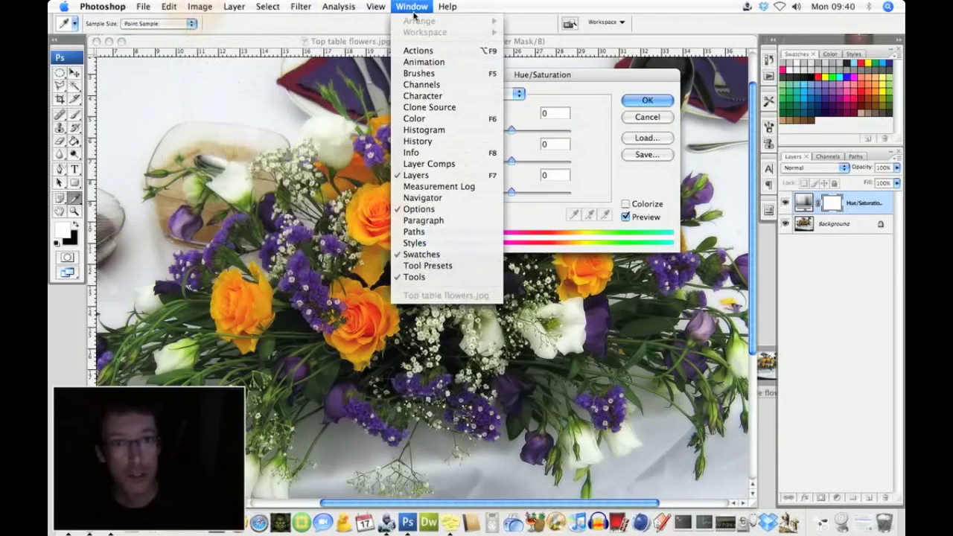
left_click(561, 74)
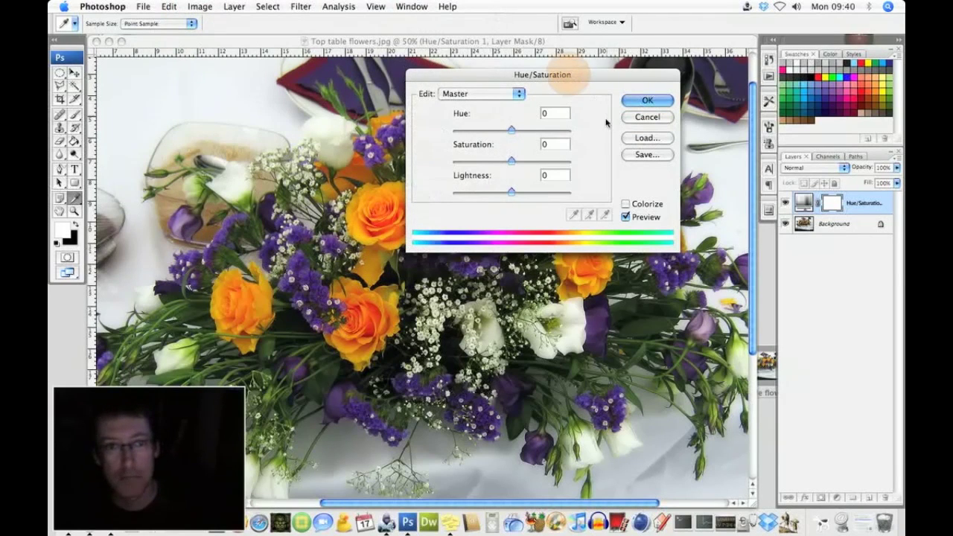
Step: Shift the master Hue to +96, apply the adjustment, and make black the foreground colour
left_click_drag(588, 79, 651, 102)
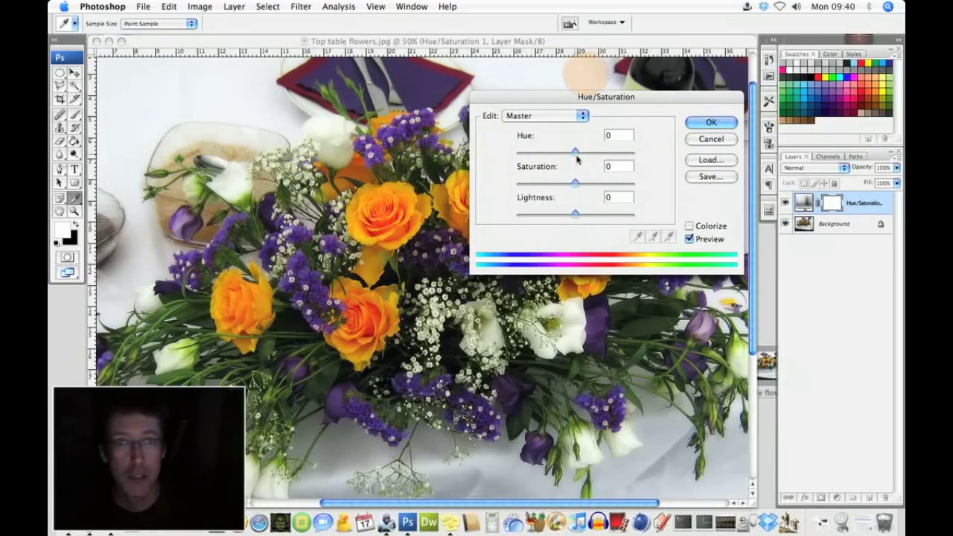
left_click_drag(576, 152, 616, 156)
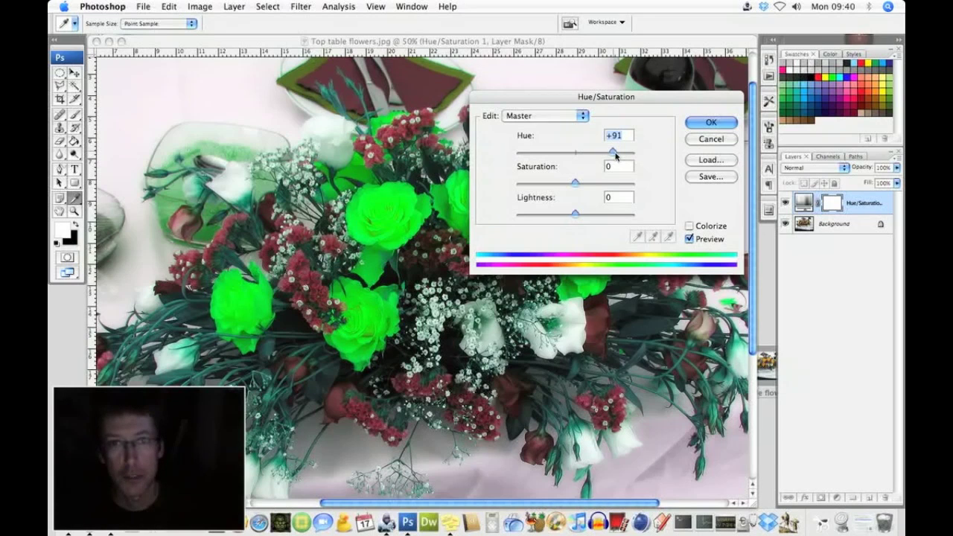
left_click_drag(616, 155, 617, 156)
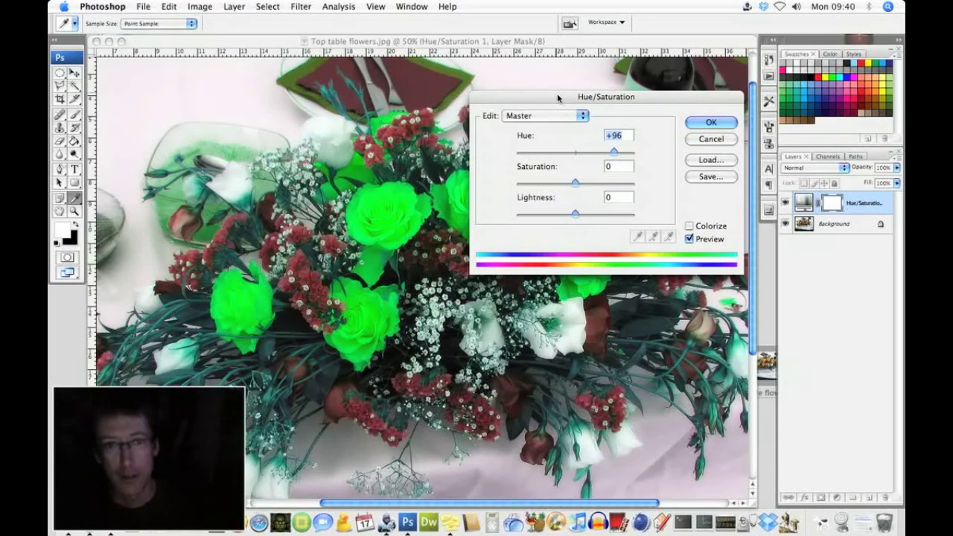
left_click_drag(558, 99, 452, 250)
left_click(596, 274)
key("x")
key("g")
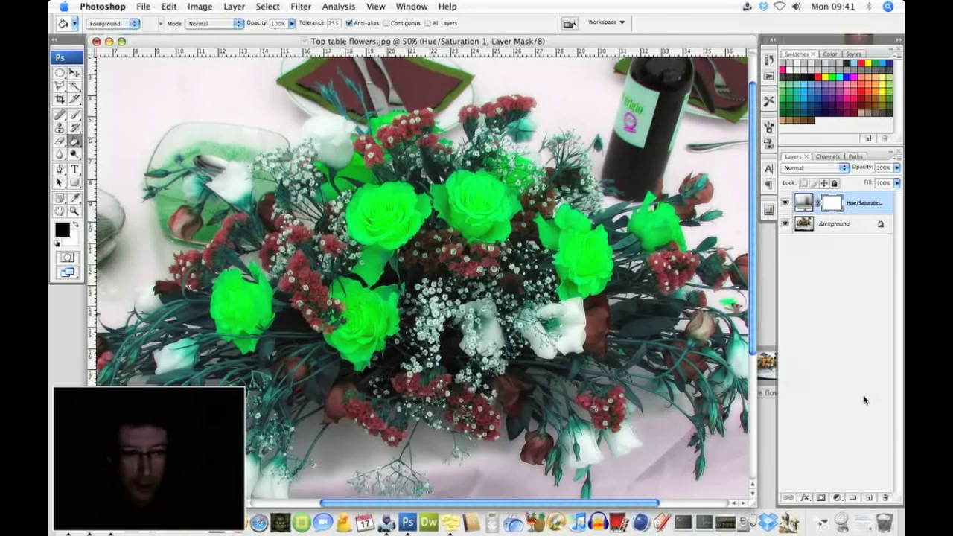
Step: Hide the Hue/Saturation adjustment layer so the photo shows its original colours
left_click(843, 498)
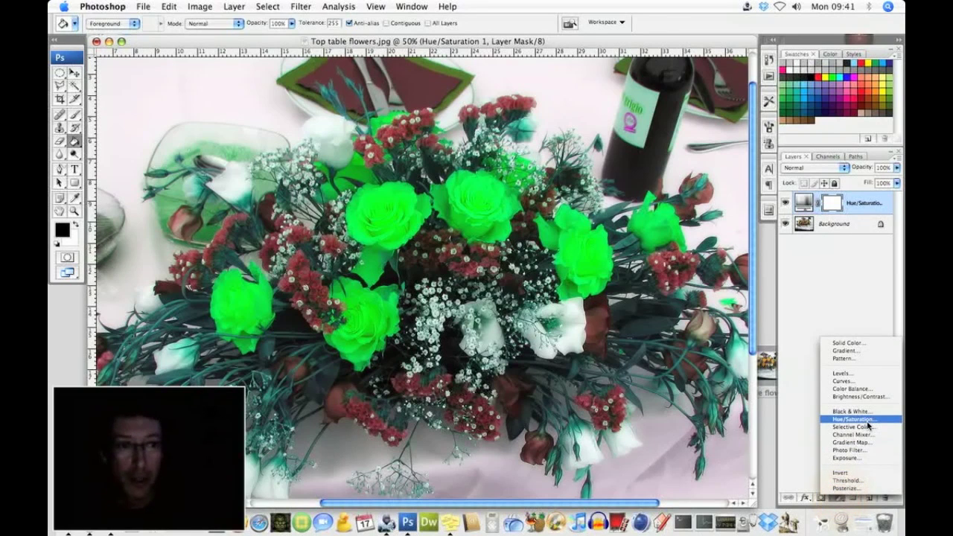
left_click(830, 207)
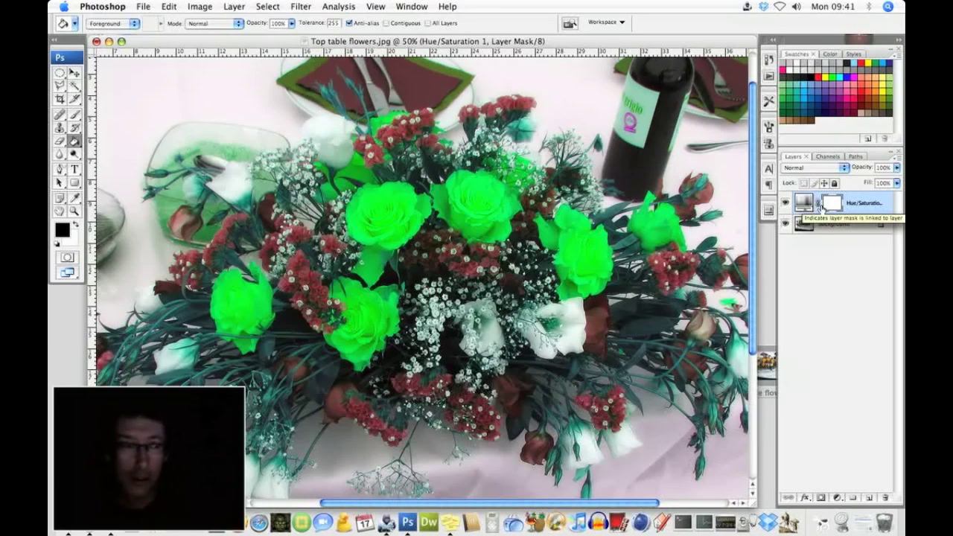
left_click(819, 205)
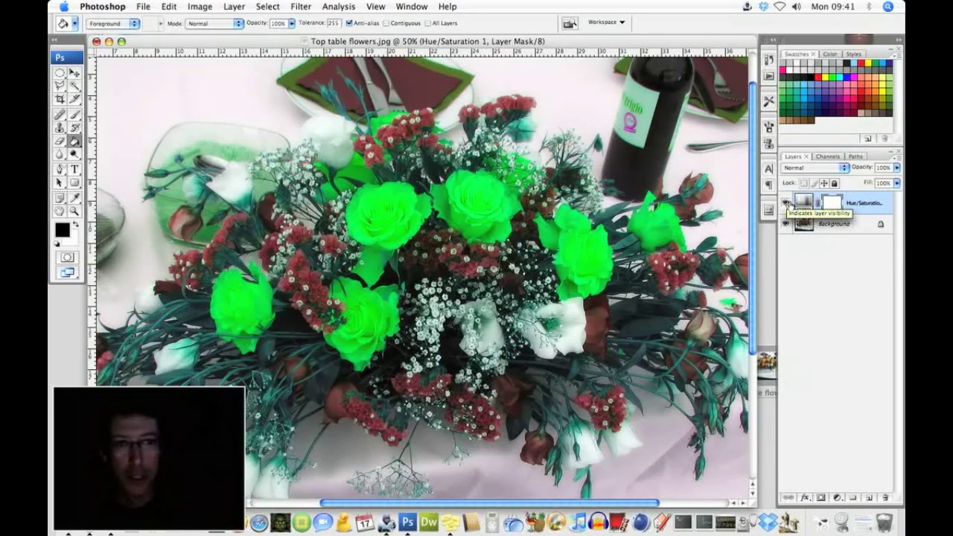
left_click(786, 203)
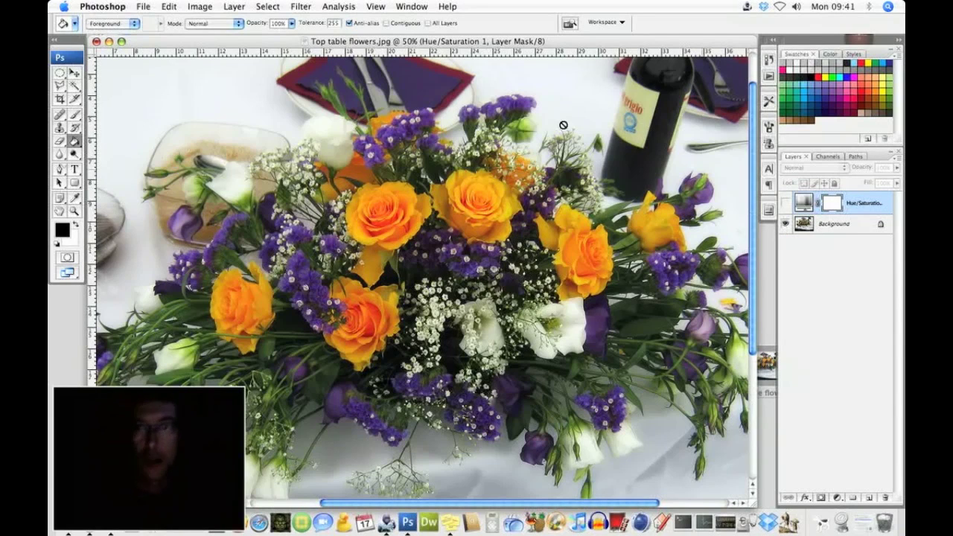
Step: Start a Color Range selection by sampling the orange of a rose, with Fuzziness set to 172
left_click(281, 8)
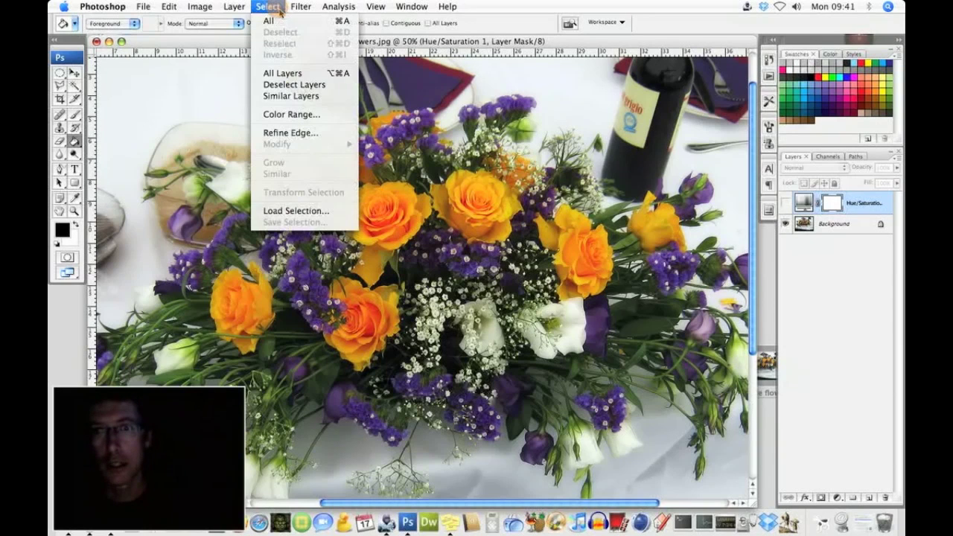
left_click(294, 114)
left_click_drag(602, 170, 604, 123)
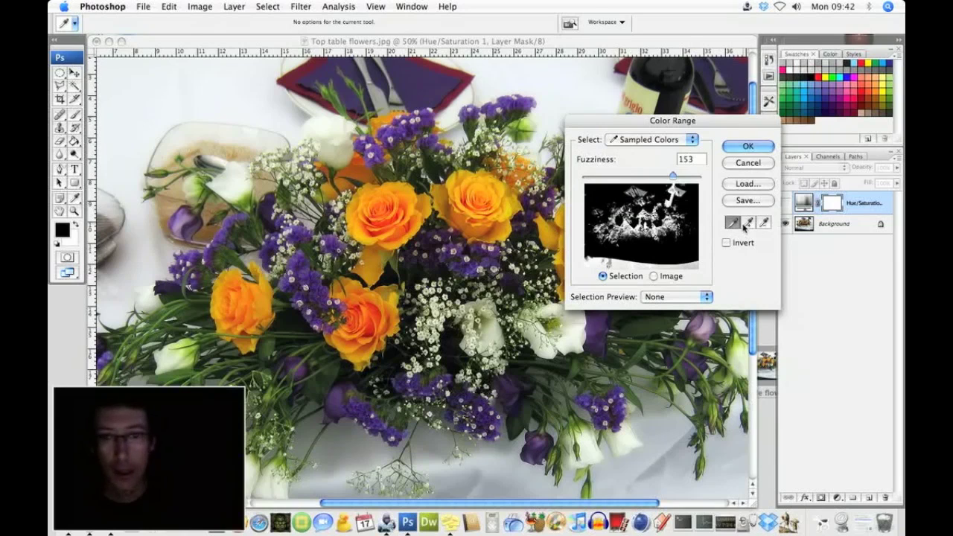
left_click(733, 222)
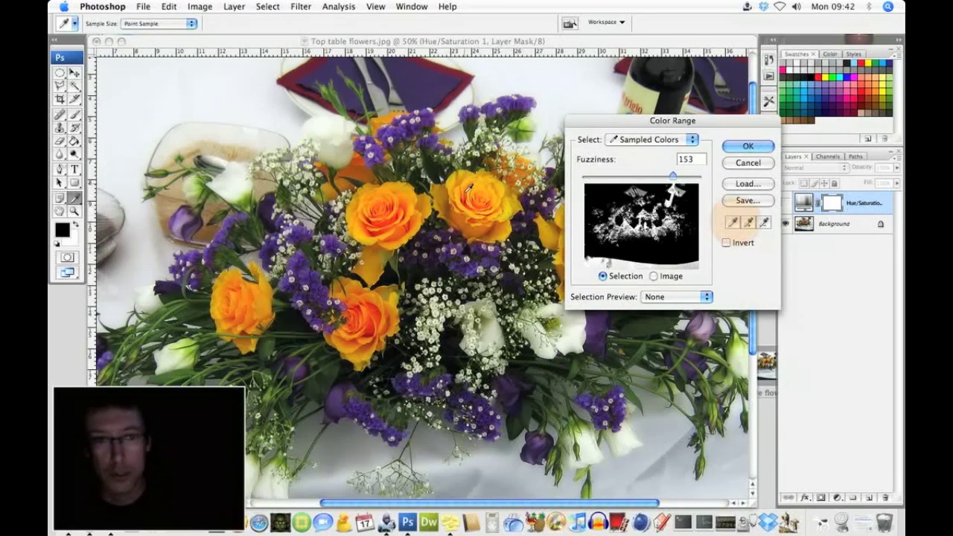
left_click(467, 190)
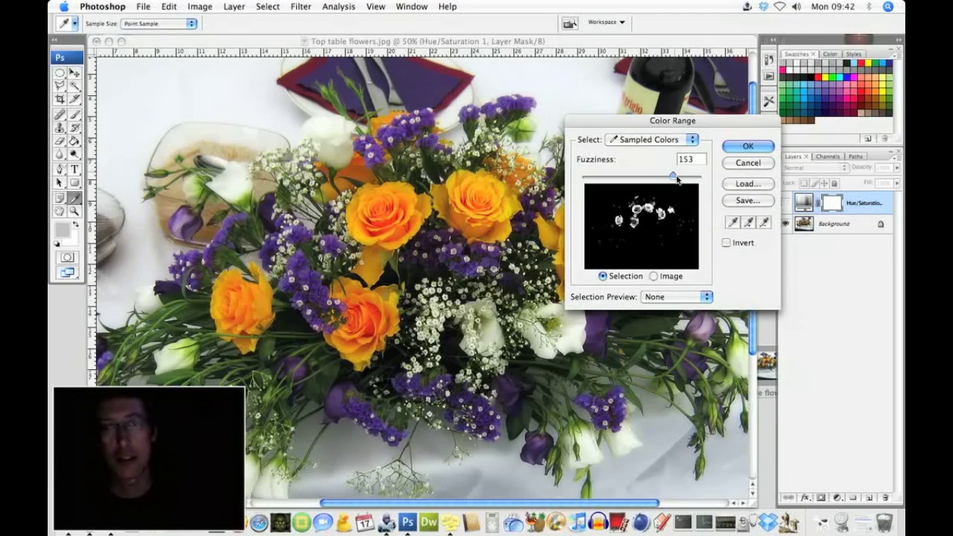
mouse_move(673, 177)
left_mouse_down()
mouse_move(609, 182)
mouse_move(685, 183)
left_mouse_up()
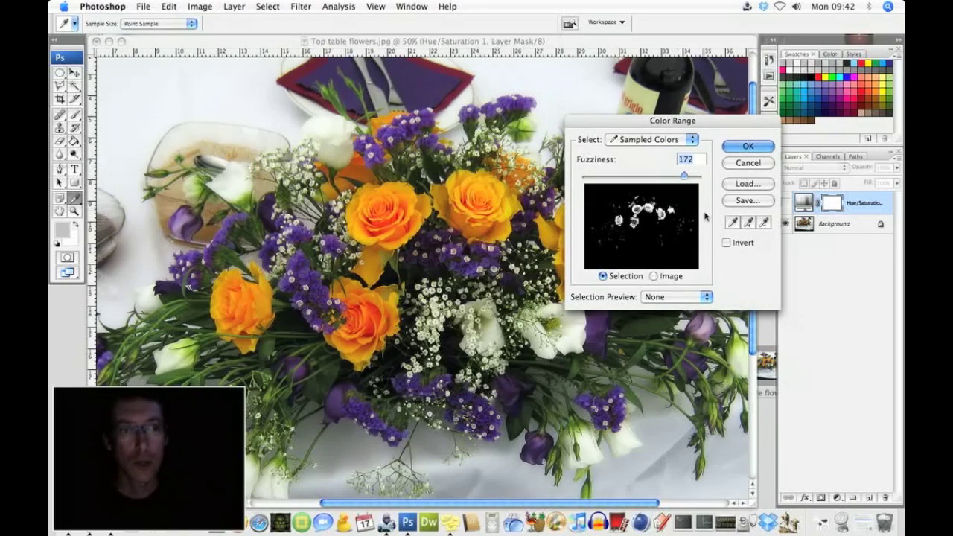
Step: Add another orange tone from the neighbouring rose to the sampled colours, set Fuzziness to 126, and create the selection
left_click(748, 221)
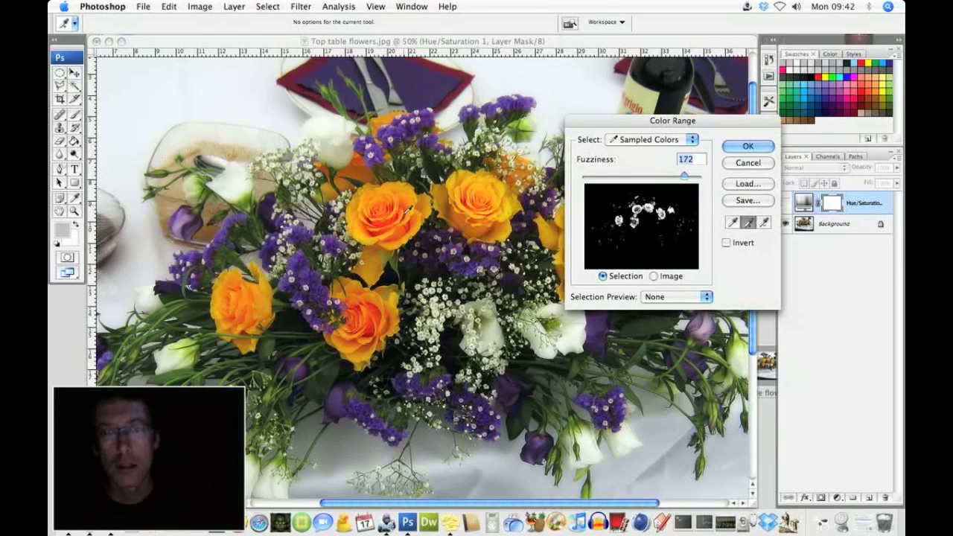
left_click(408, 210)
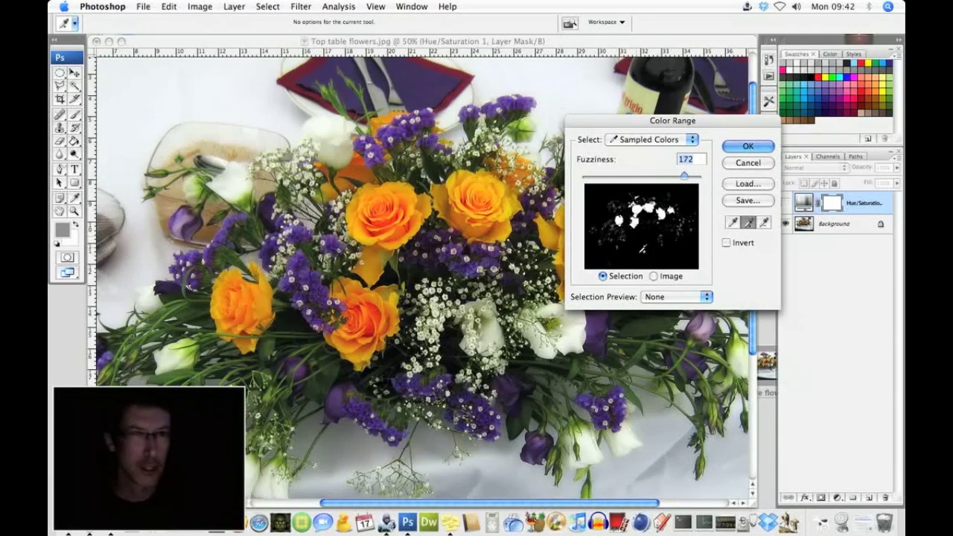
left_click_drag(686, 181, 659, 179)
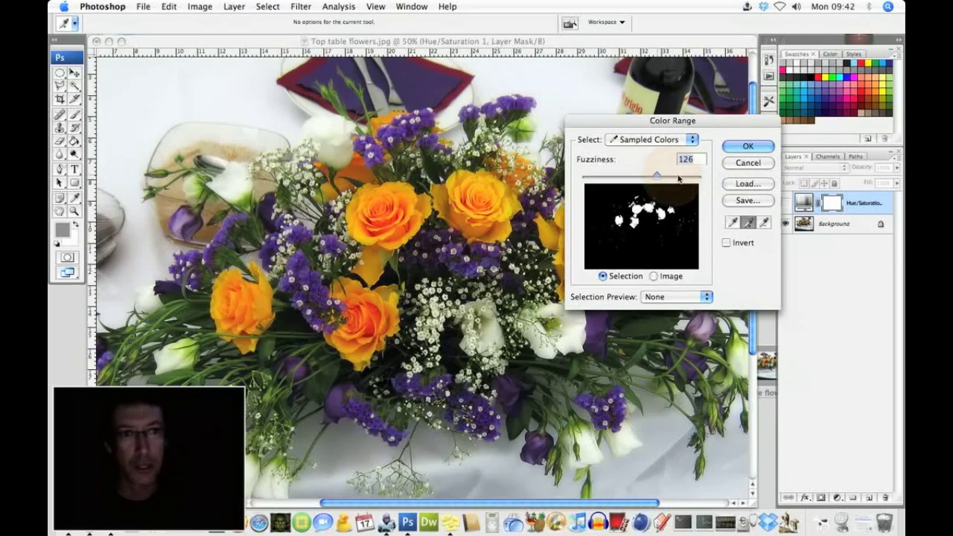
left_click(747, 147)
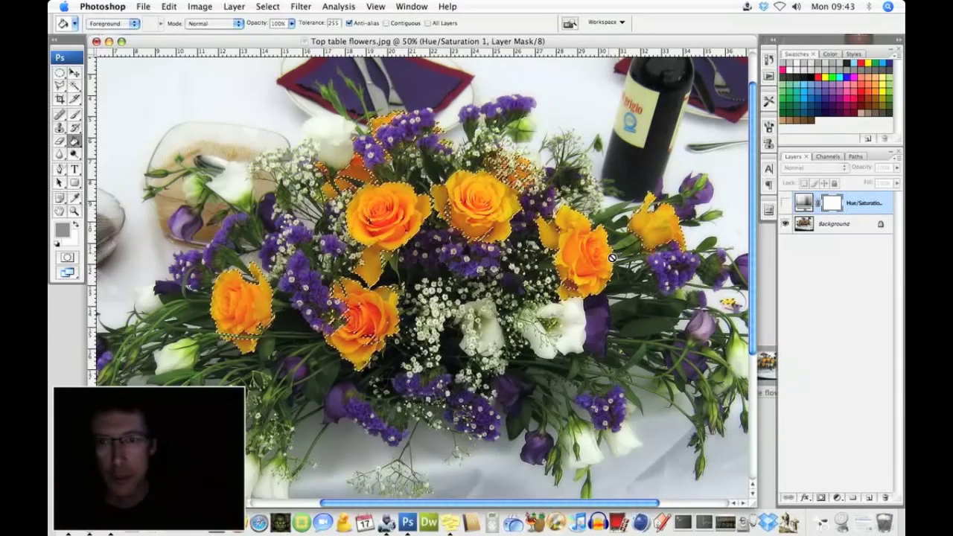
Step: Open Refine Edge for the rose selection and clear its old settings by setting Feather and Contract/Expand to 0
left_click(276, 7)
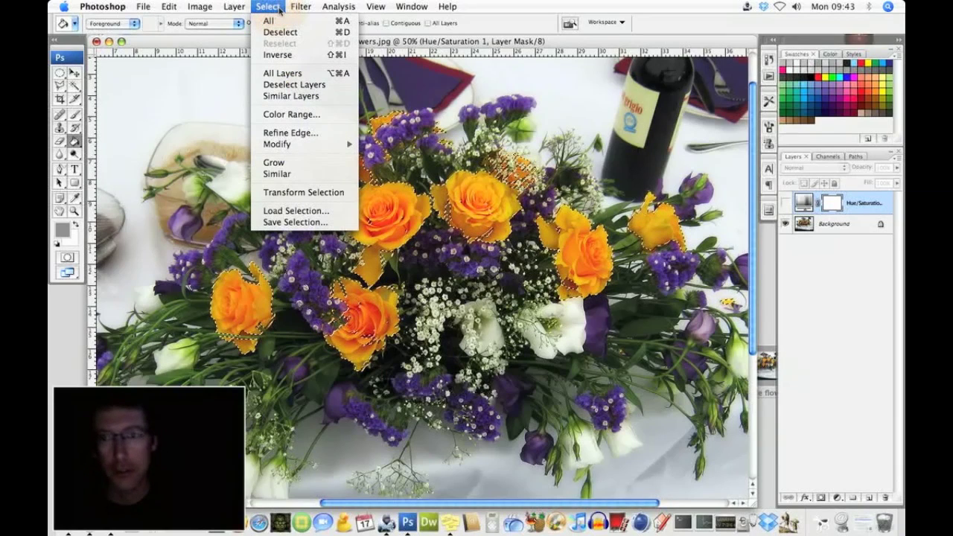
left_click(298, 133)
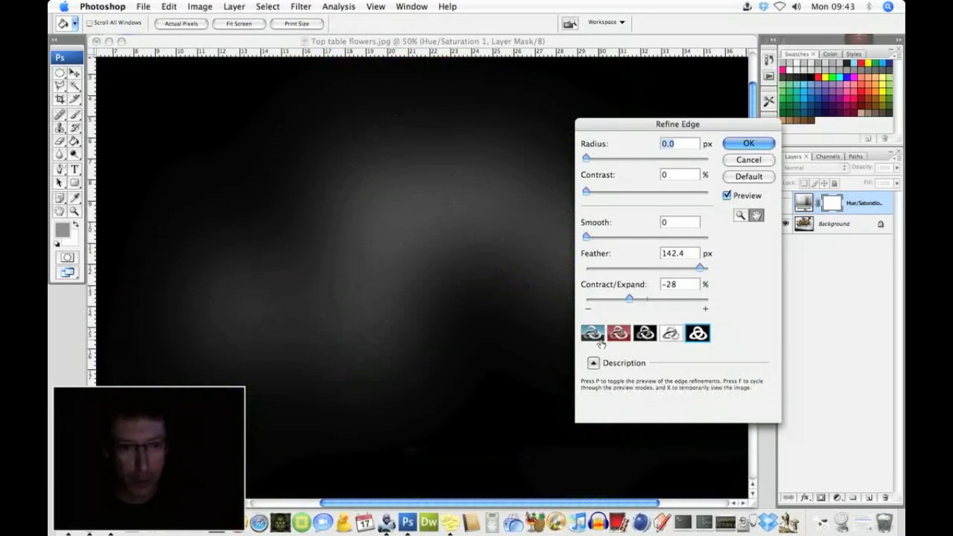
left_click(683, 253)
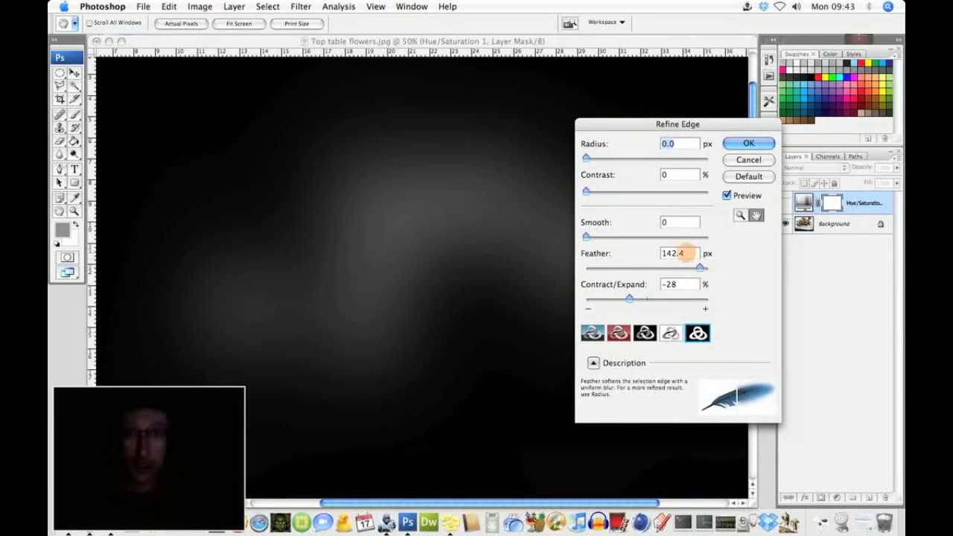
type("0")
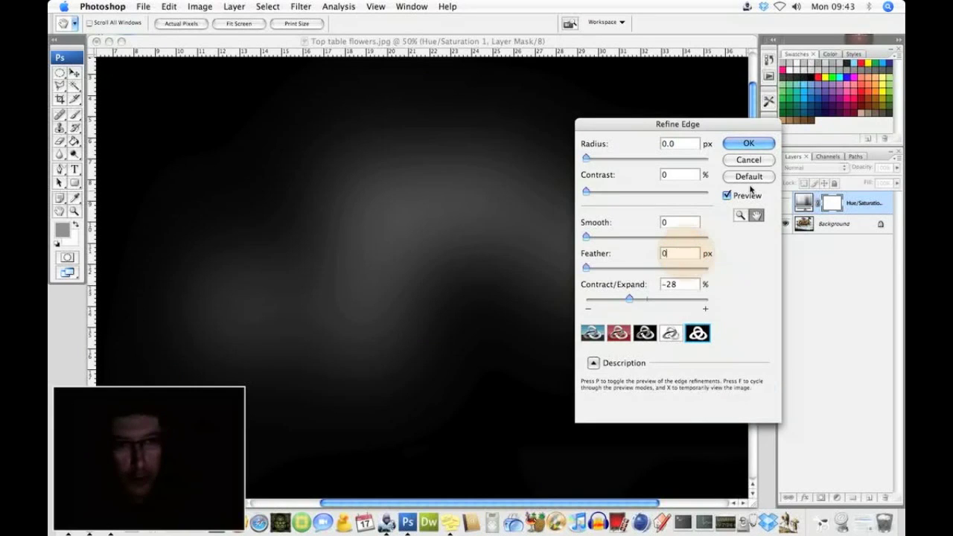
left_click(679, 285)
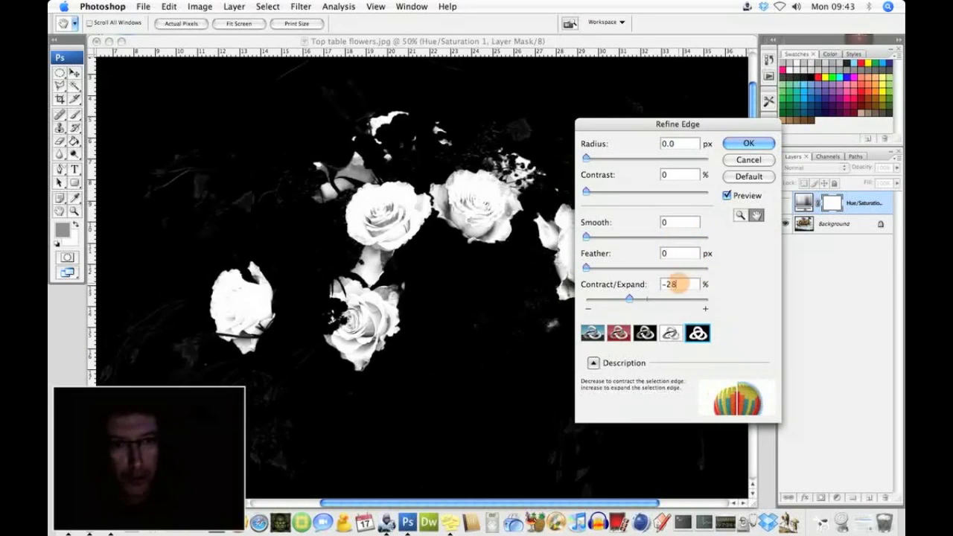
type("0")
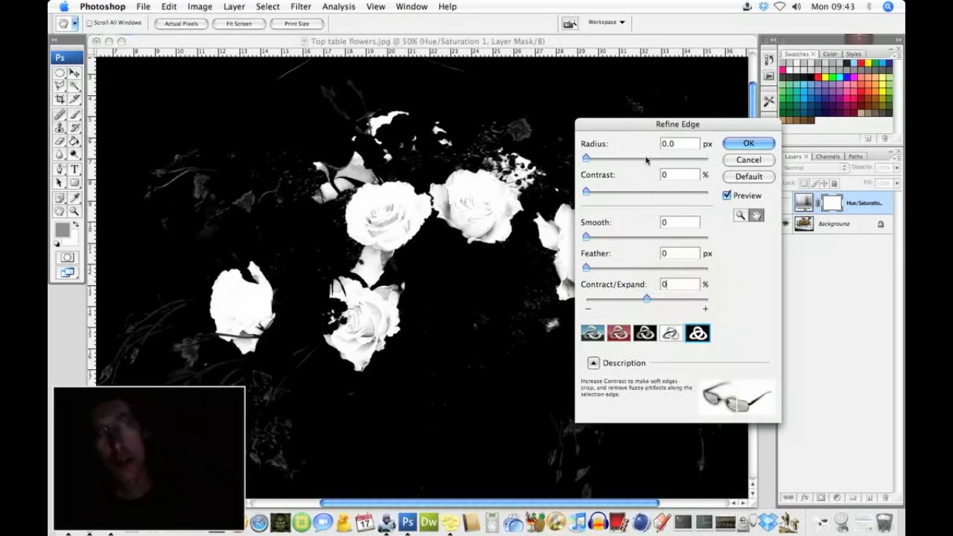
left_click_drag(629, 124, 736, 100)
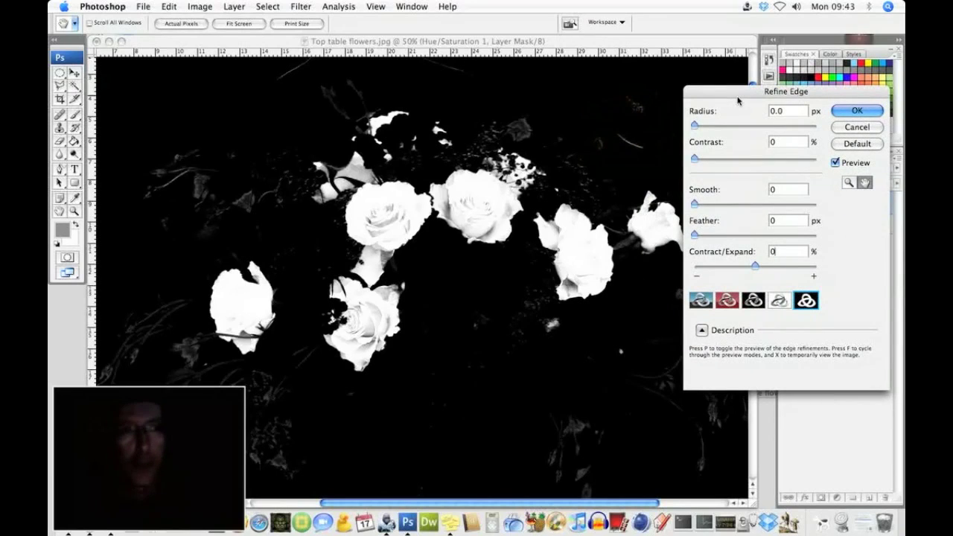
left_click_drag(740, 100, 735, 109)
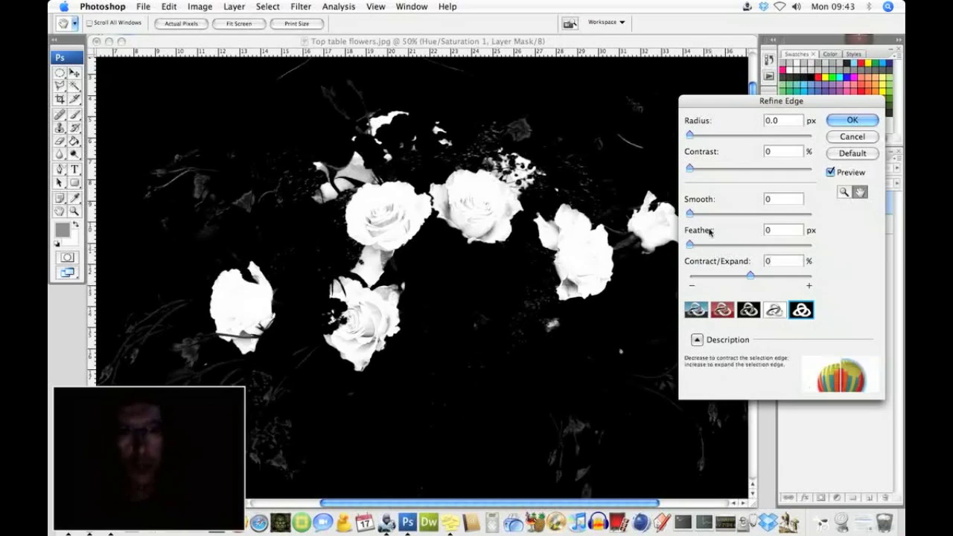
Step: Refine the rose selection with Contrast 44%, Smooth 9, Feather 0.4 px and Contract/Expand +4%, and apply the refinement
left_click_drag(691, 171, 713, 173)
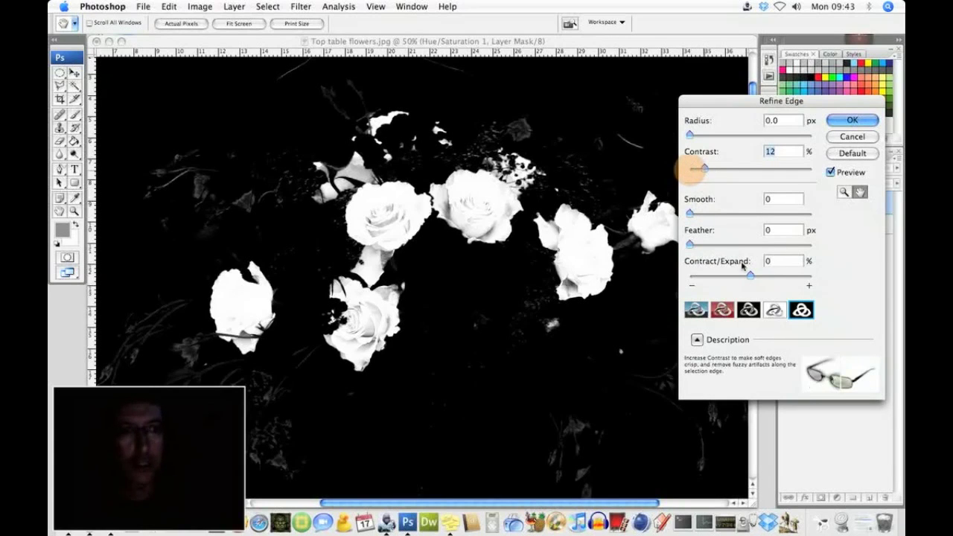
left_click_drag(749, 275, 768, 281)
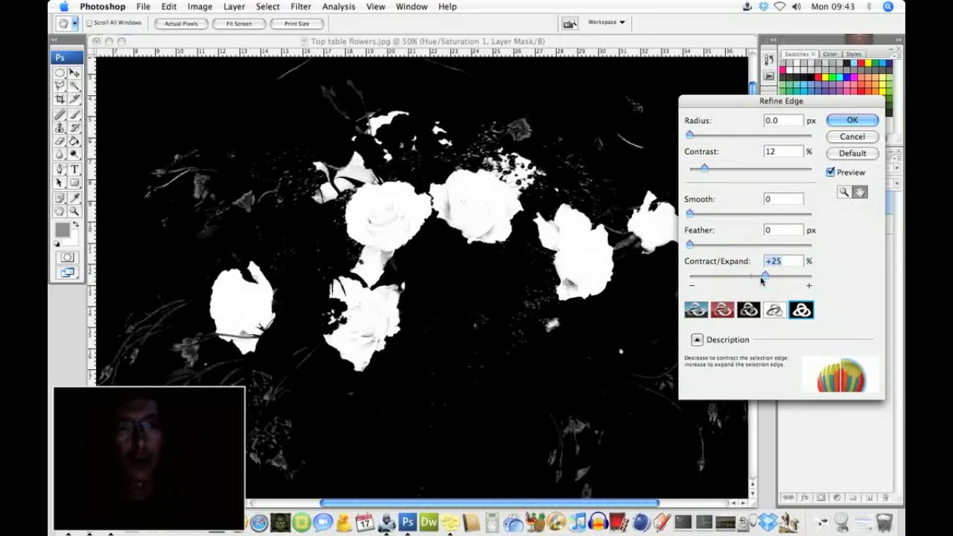
left_click_drag(759, 279, 756, 280)
left_click_drag(704, 169, 745, 172)
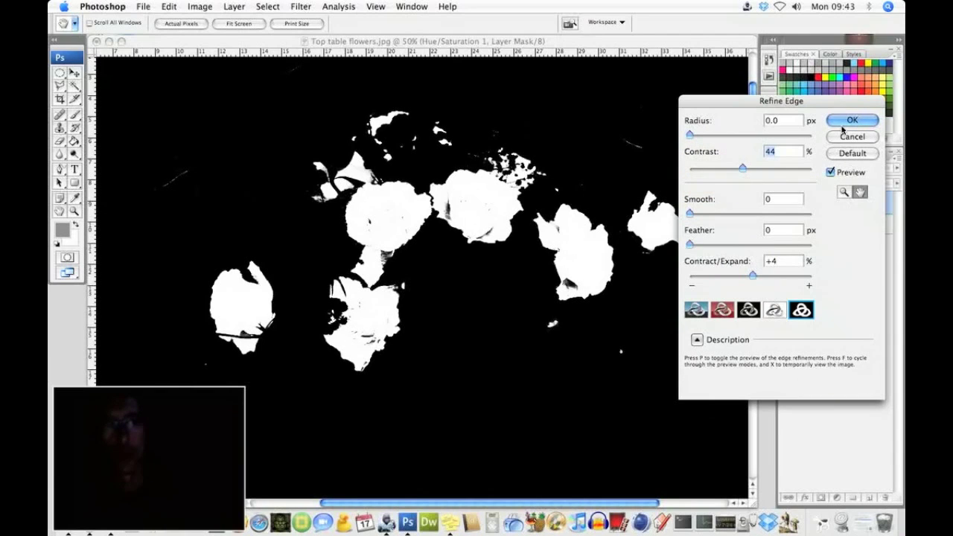
left_click_drag(690, 221, 695, 250)
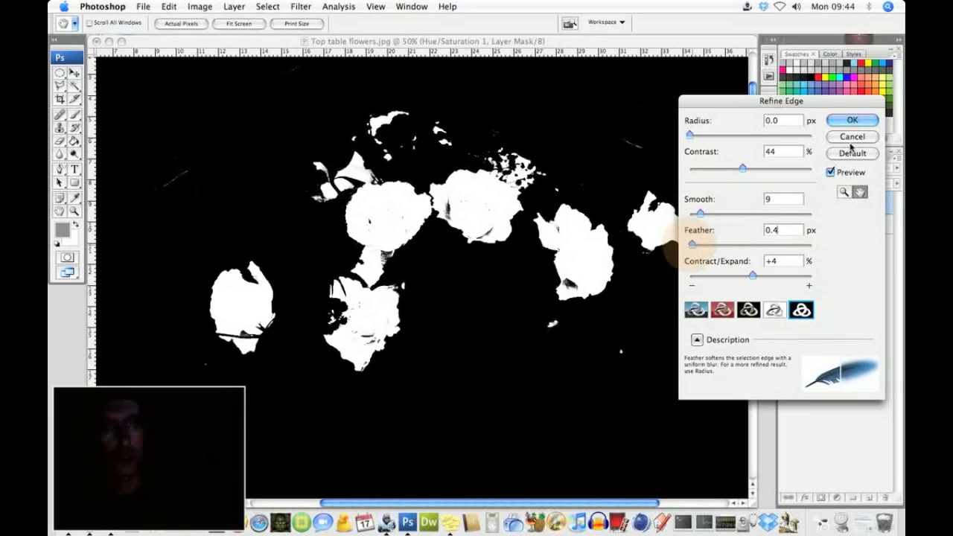
key("Return")
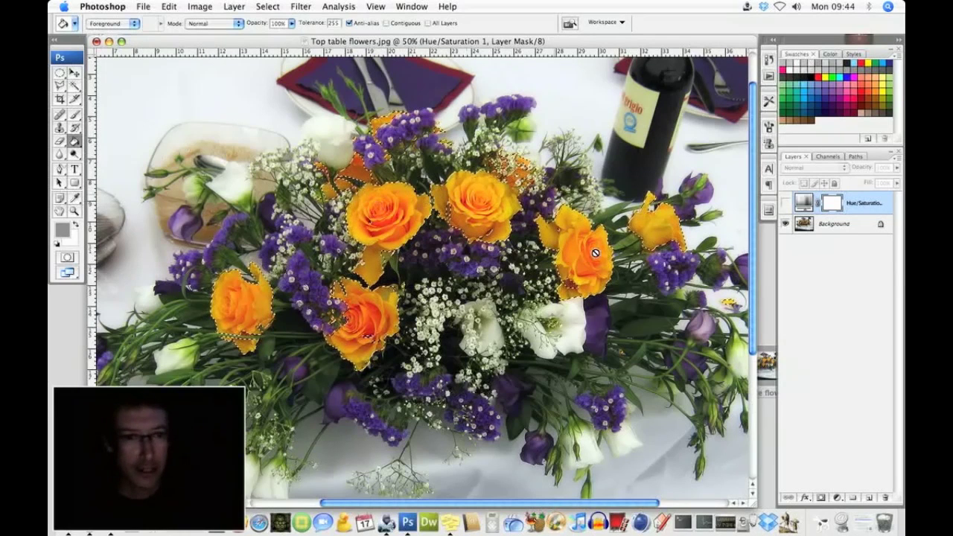
Step: Show the Hue/Saturation layer and fill its layer mask with black everywhere outside the selected roses
left_click(786, 203)
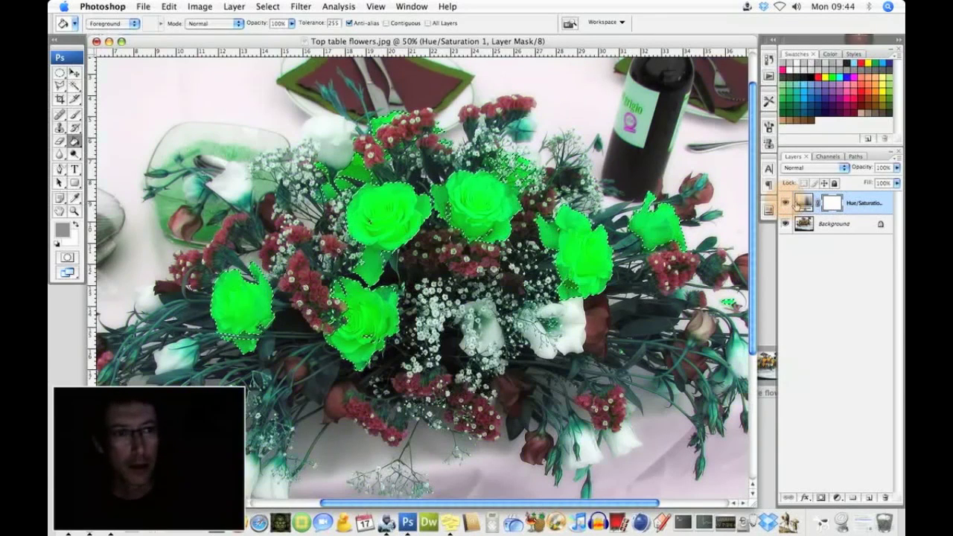
left_click(835, 206)
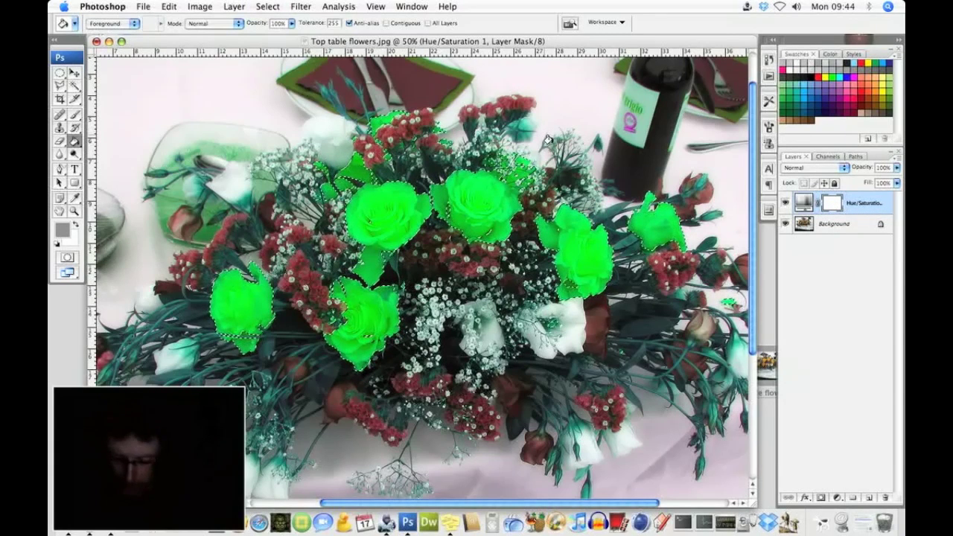
key("d")
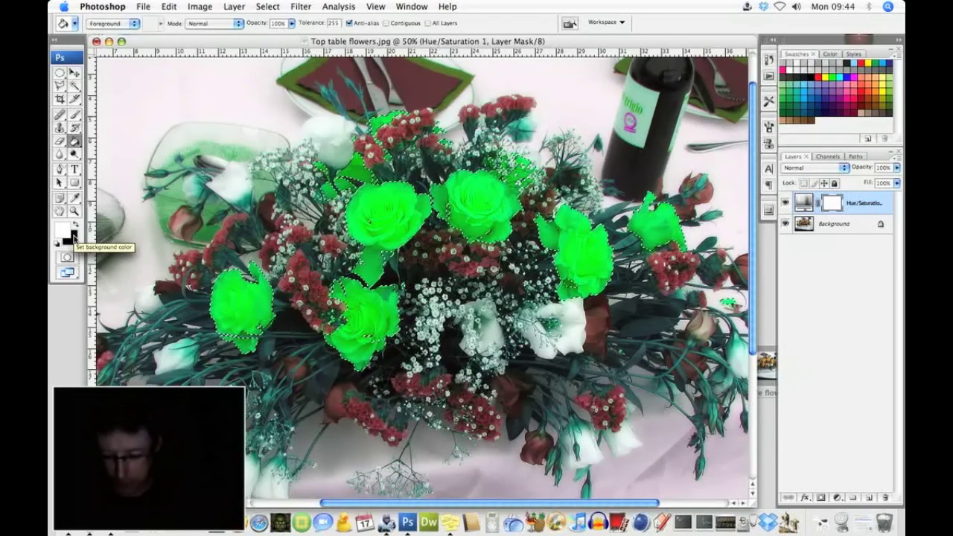
key("x")
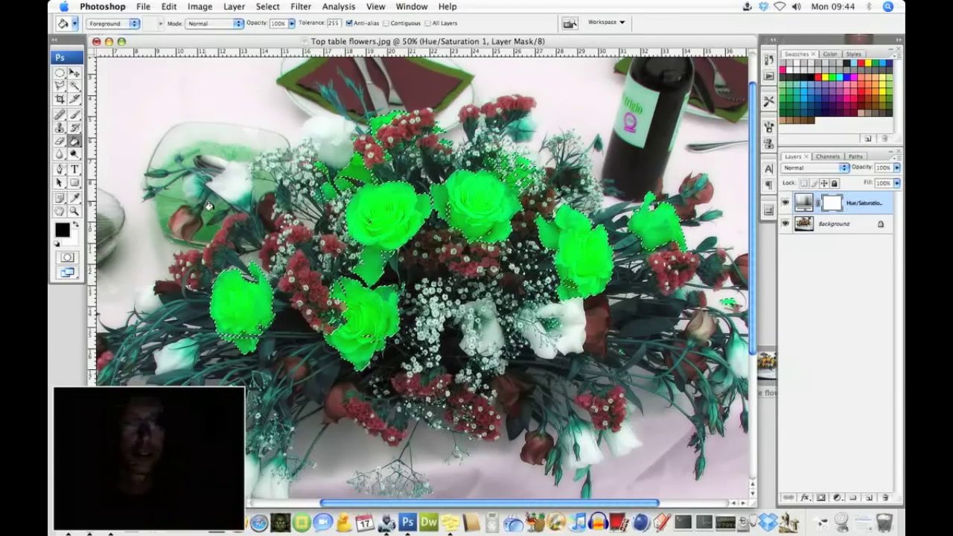
left_click(180, 123)
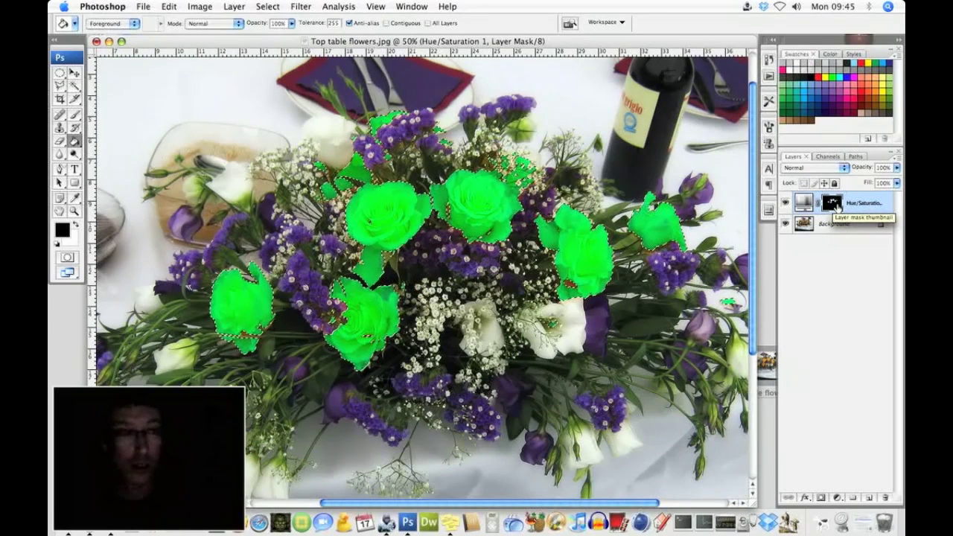
Step: Examine the Hue/Saturation layer's mask on its own and compare the photo with the adjustment hidden and shown
left_click(832, 202, "alt")
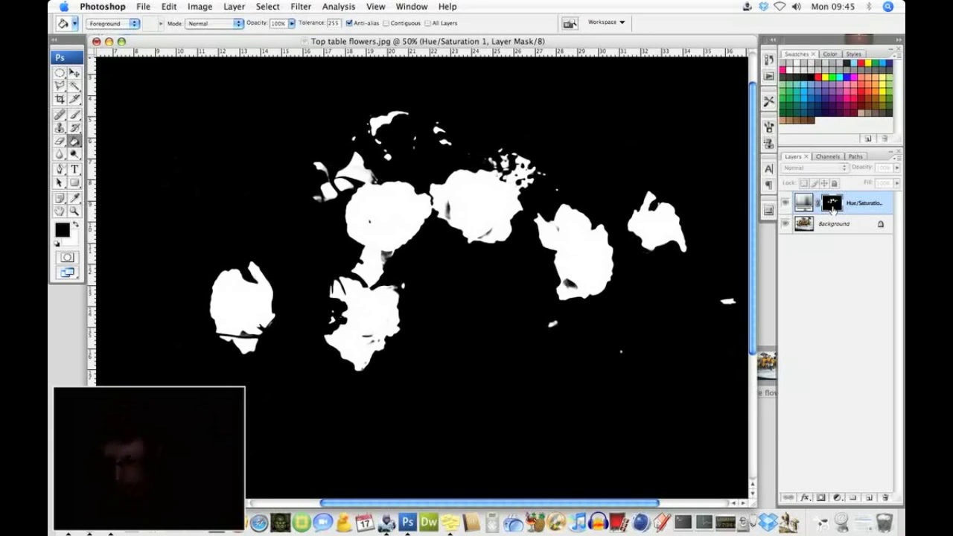
left_click(831, 207, "alt")
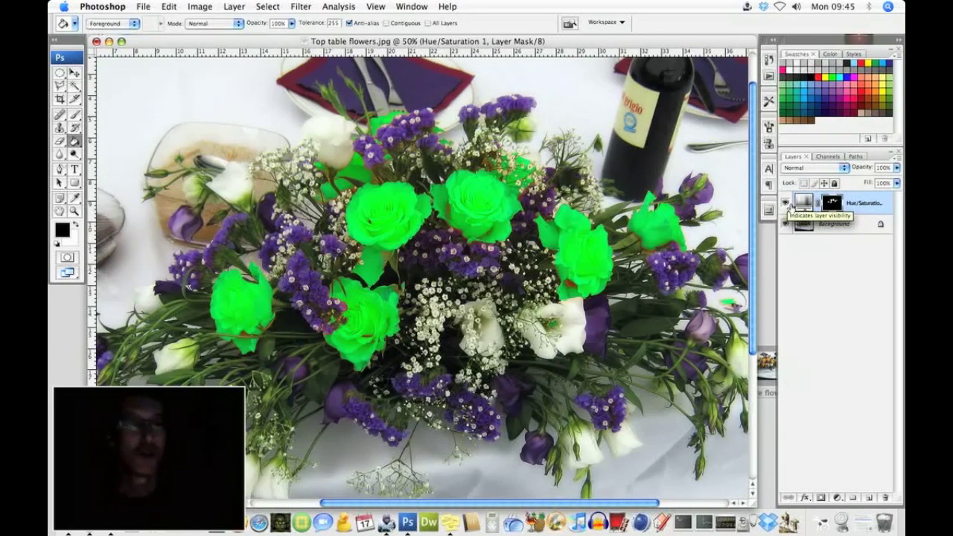
left_click(786, 203)
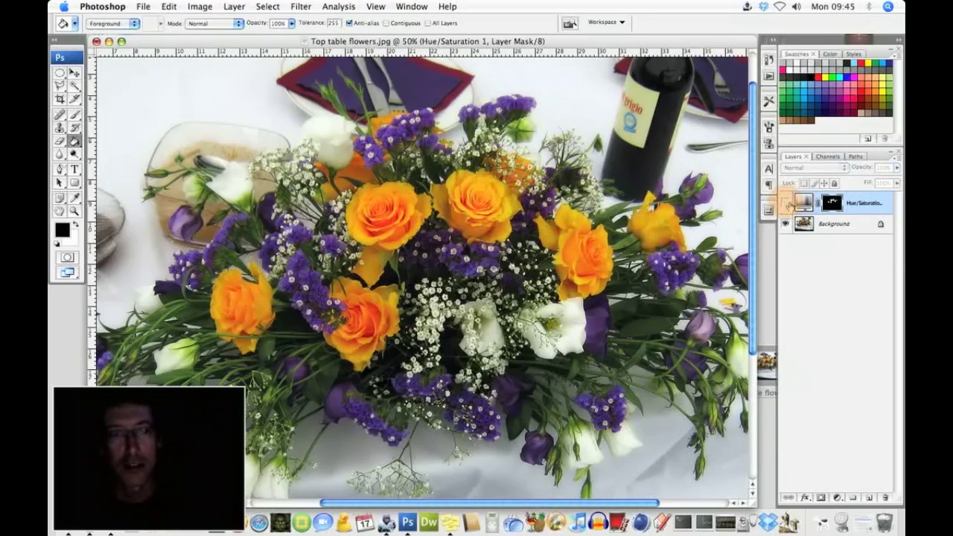
left_click(786, 203)
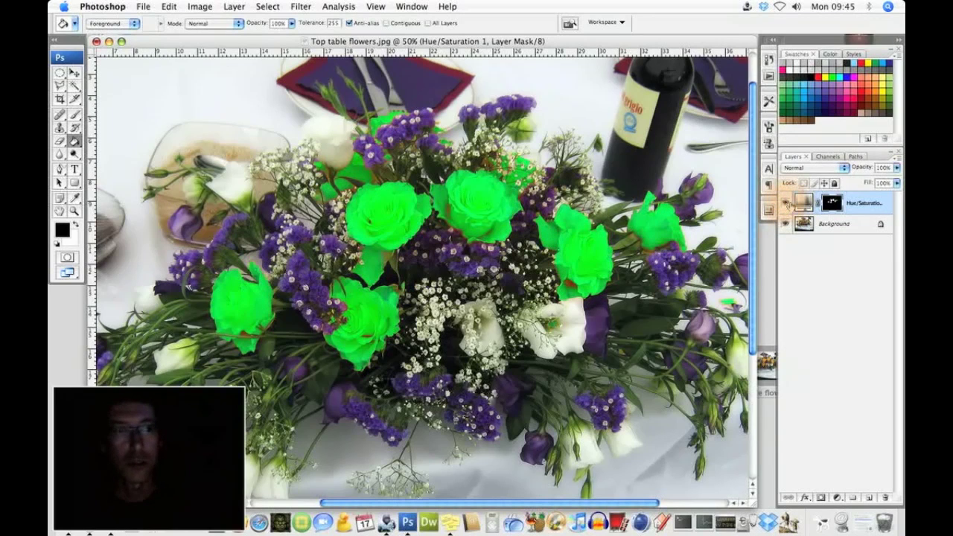
left_click(786, 203)
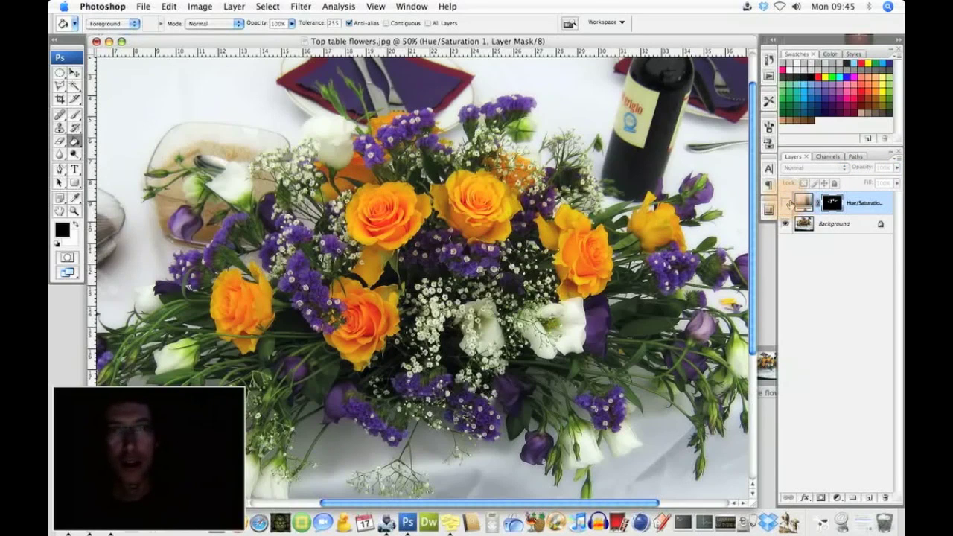
left_click(786, 203)
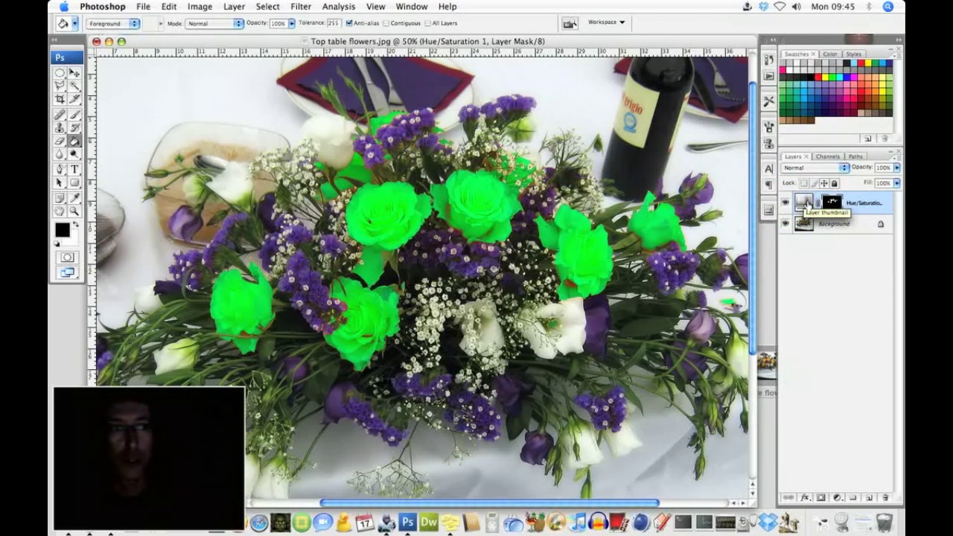
Step: Reopen the Hue/Saturation adjustment and try master Hue values of -116 and -168 on the roses
double_click(804, 202)
left_click(559, 253)
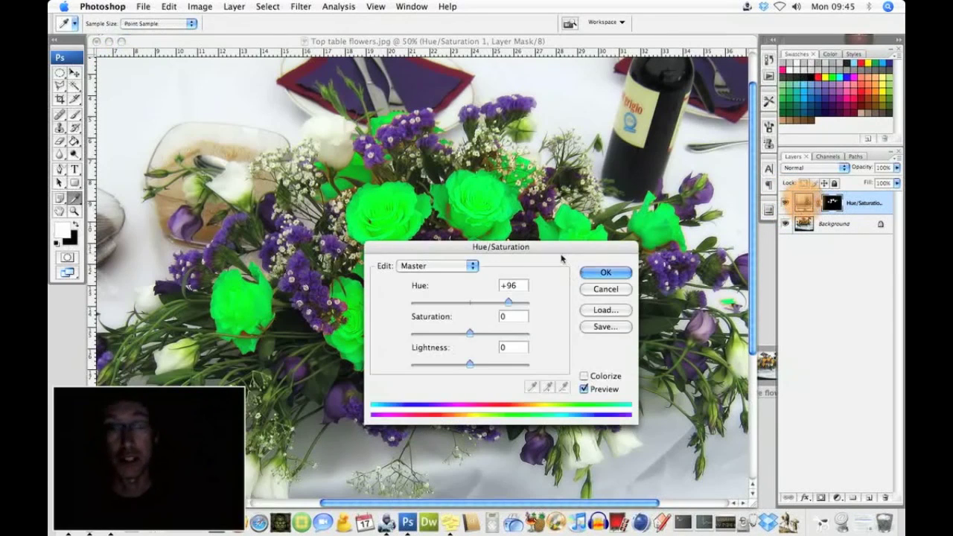
left_click_drag(623, 246, 539, 266)
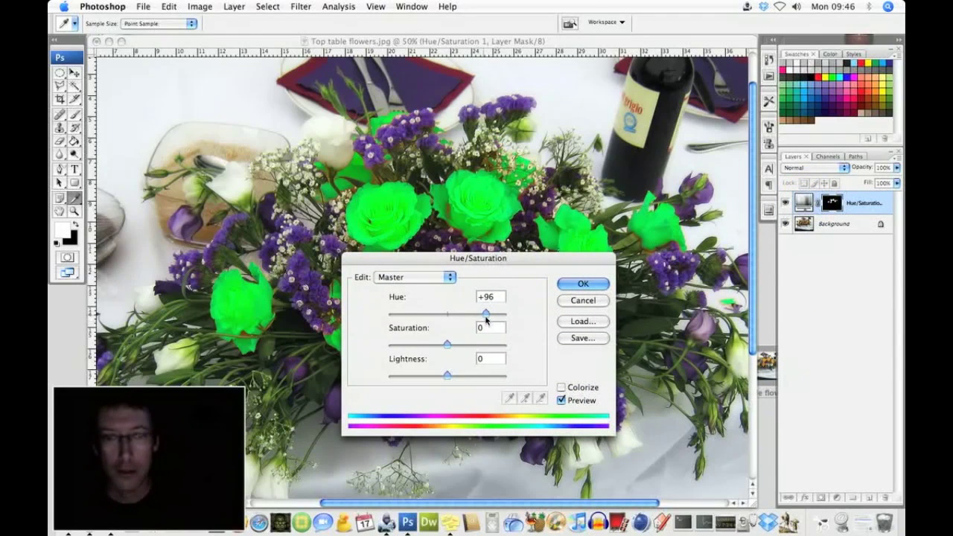
left_click_drag(486, 314, 402, 314)
left_click_drag(414, 257, 570, 200)
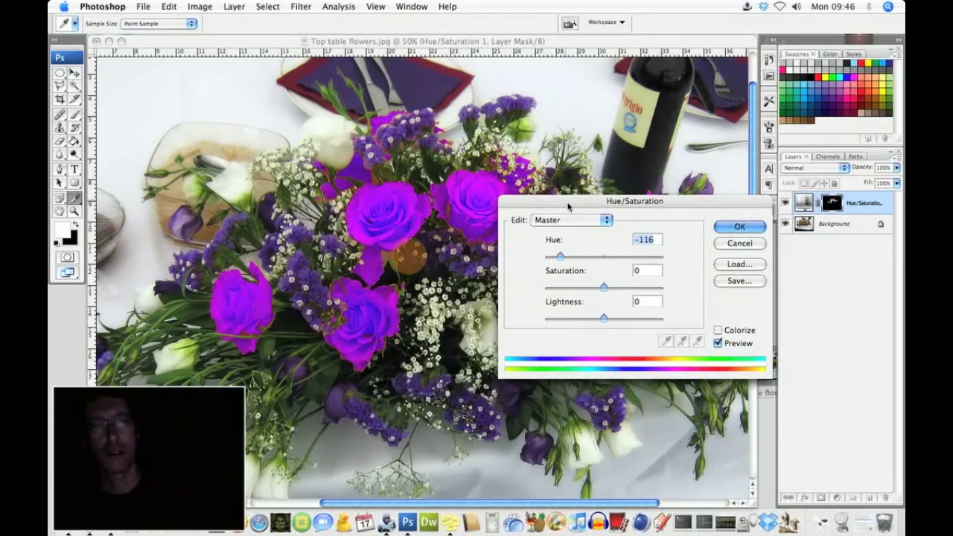
left_click_drag(560, 255, 550, 259)
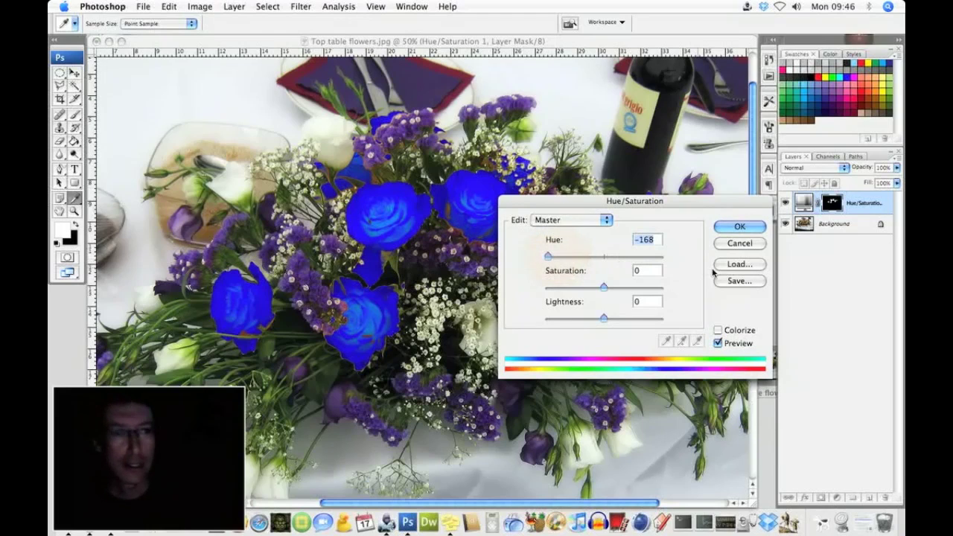
Step: Reset the Hue/Saturation values and cancel out of the adjustment's settings
key("alt")
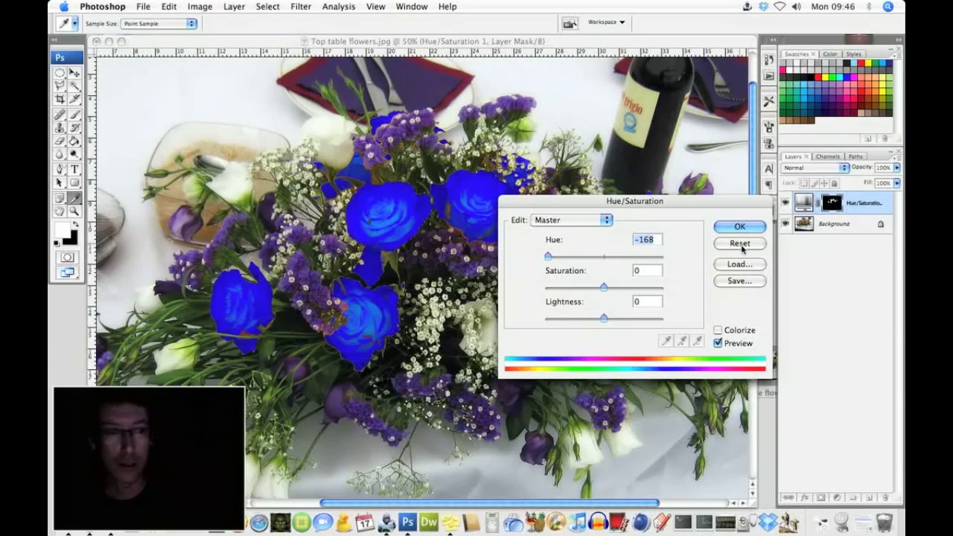
left_click(739, 244, "alt")
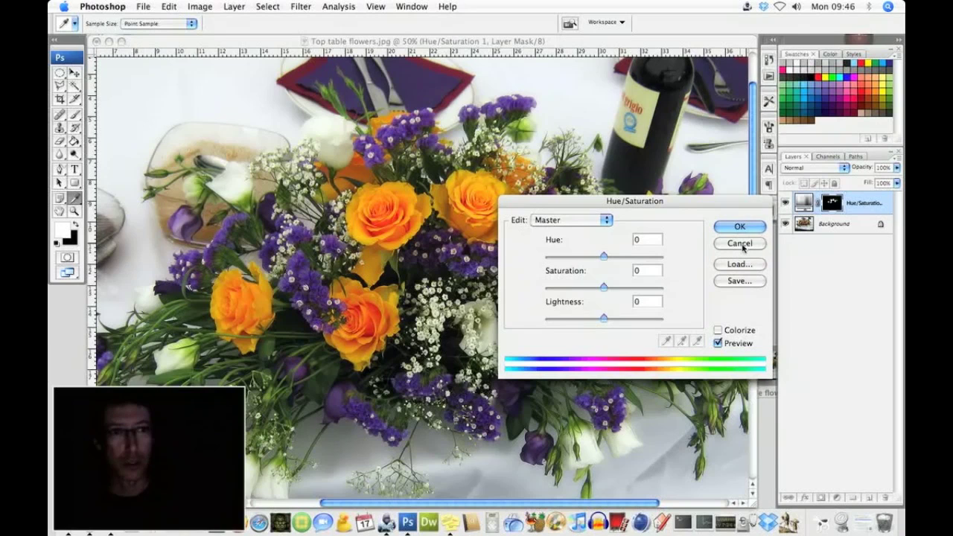
left_click(739, 244)
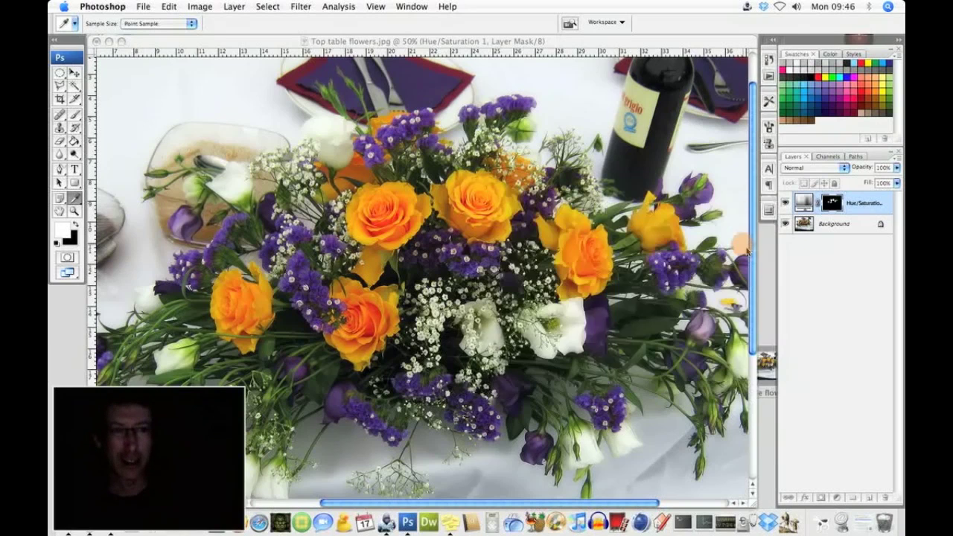